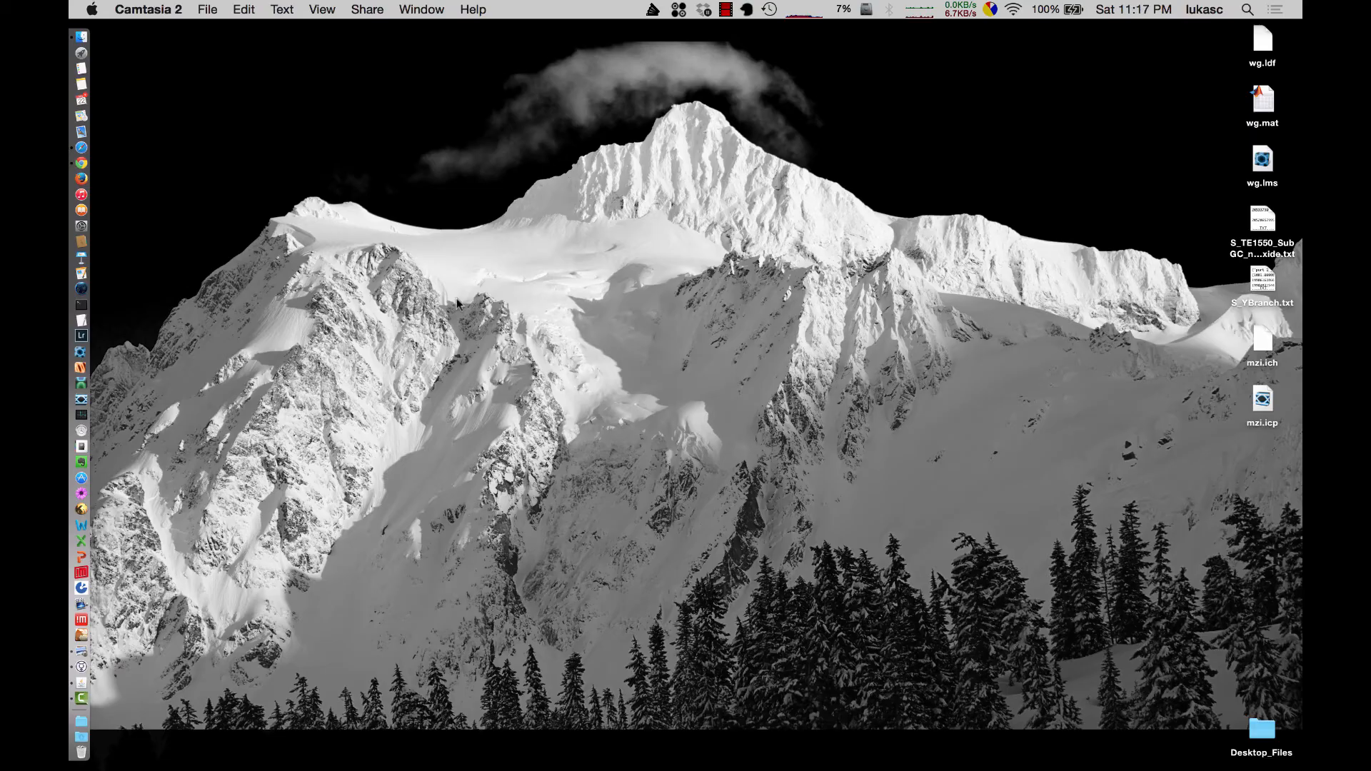
Switch to MODE Solutions, open wg.lms from the Desktop and close its Eigensolver Analysis window.
{"action": "left_click", "coordinate": [81, 352]}
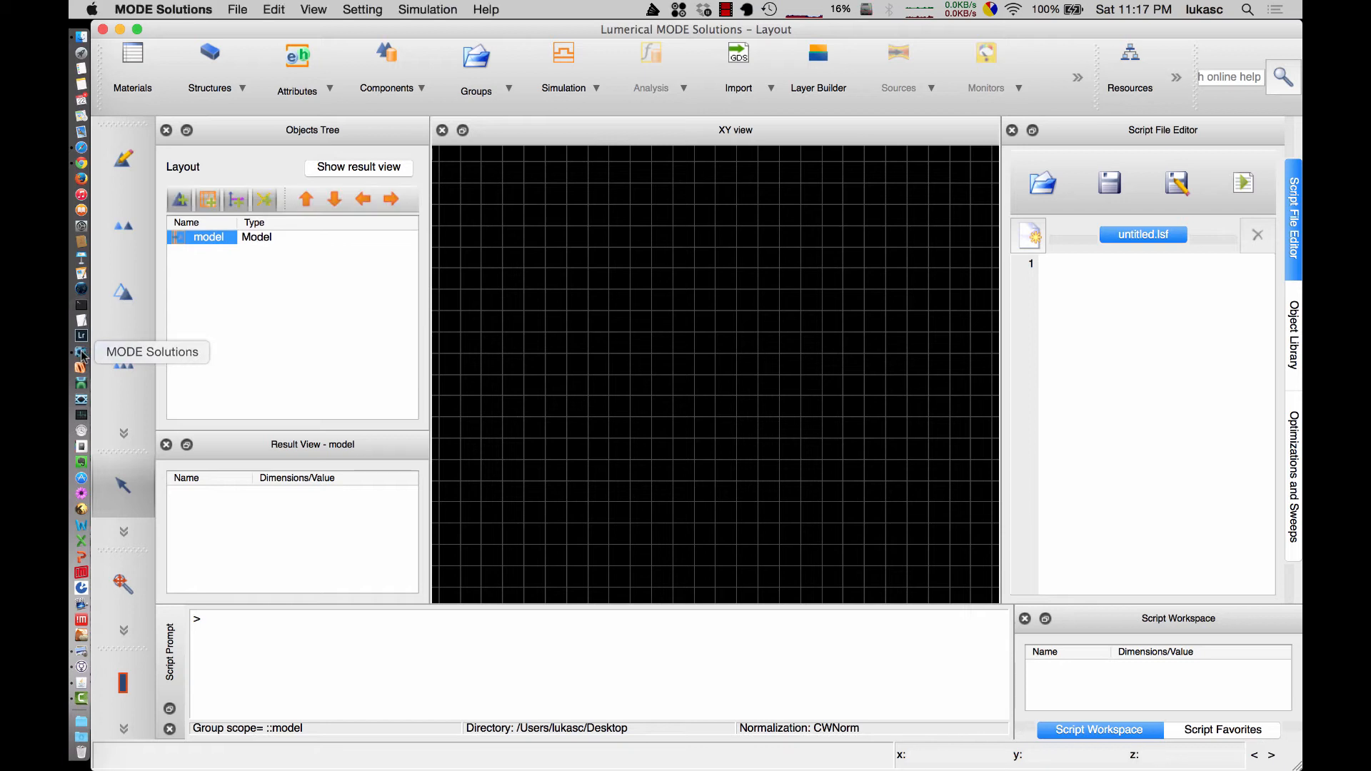
{"action": "left_click", "coordinate": [237, 9]}
{"action": "left_click", "coordinate": [251, 49]}
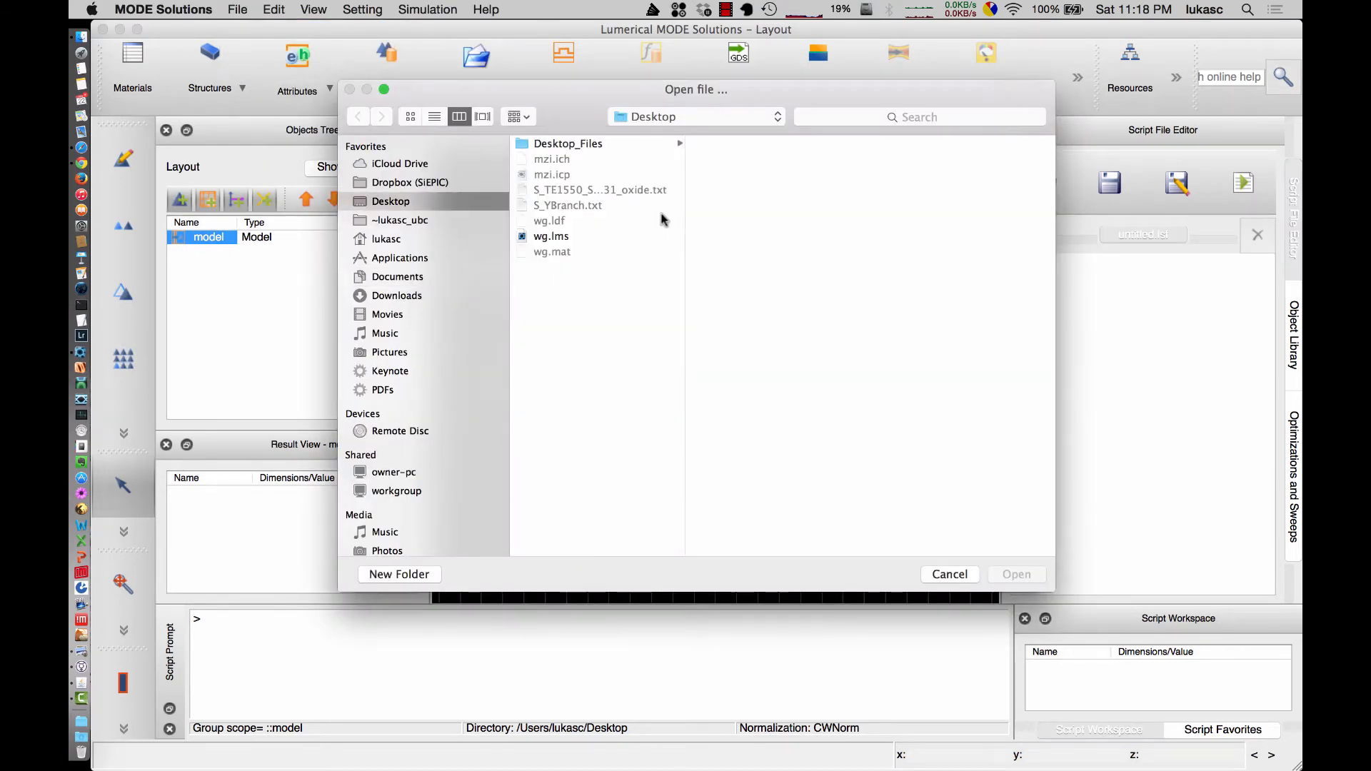
{"action": "left_click", "coordinate": [564, 236]}
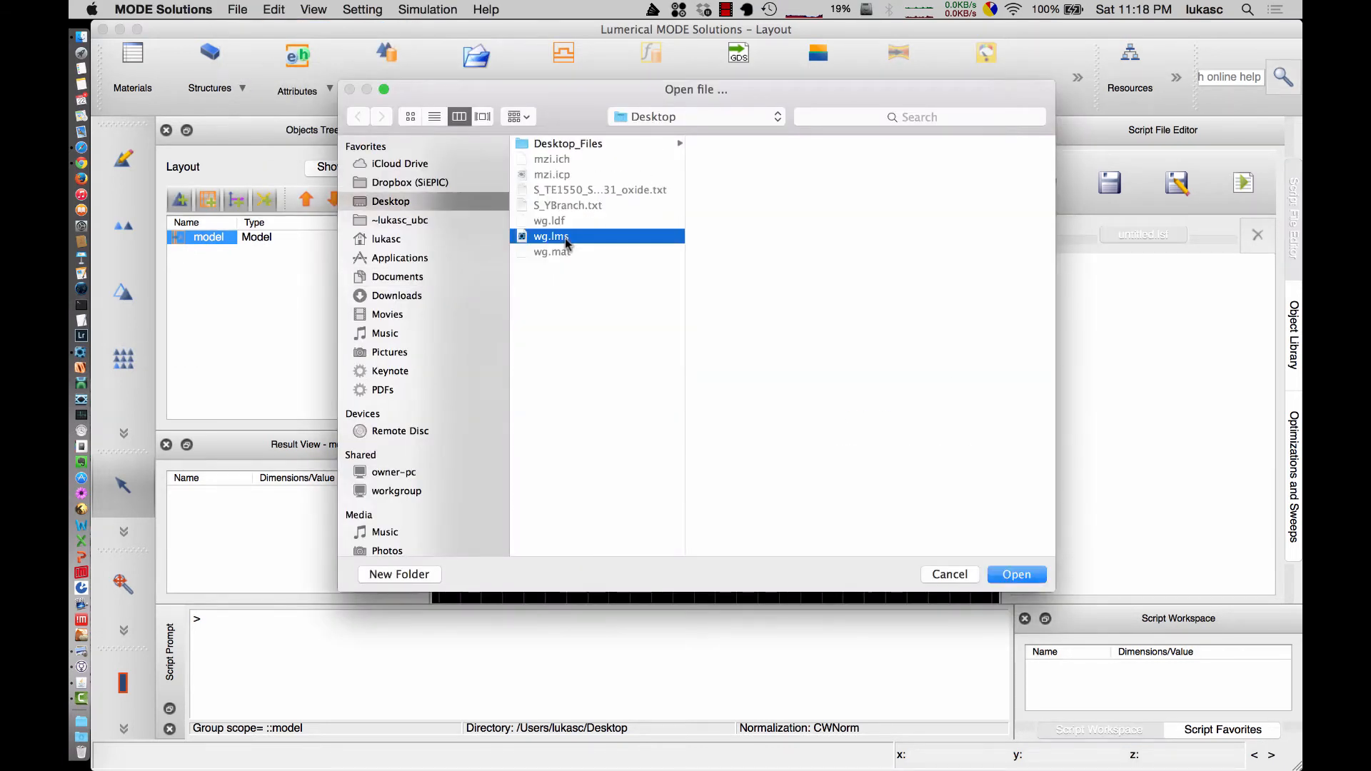
{"action": "double_click", "coordinate": [564, 236]}
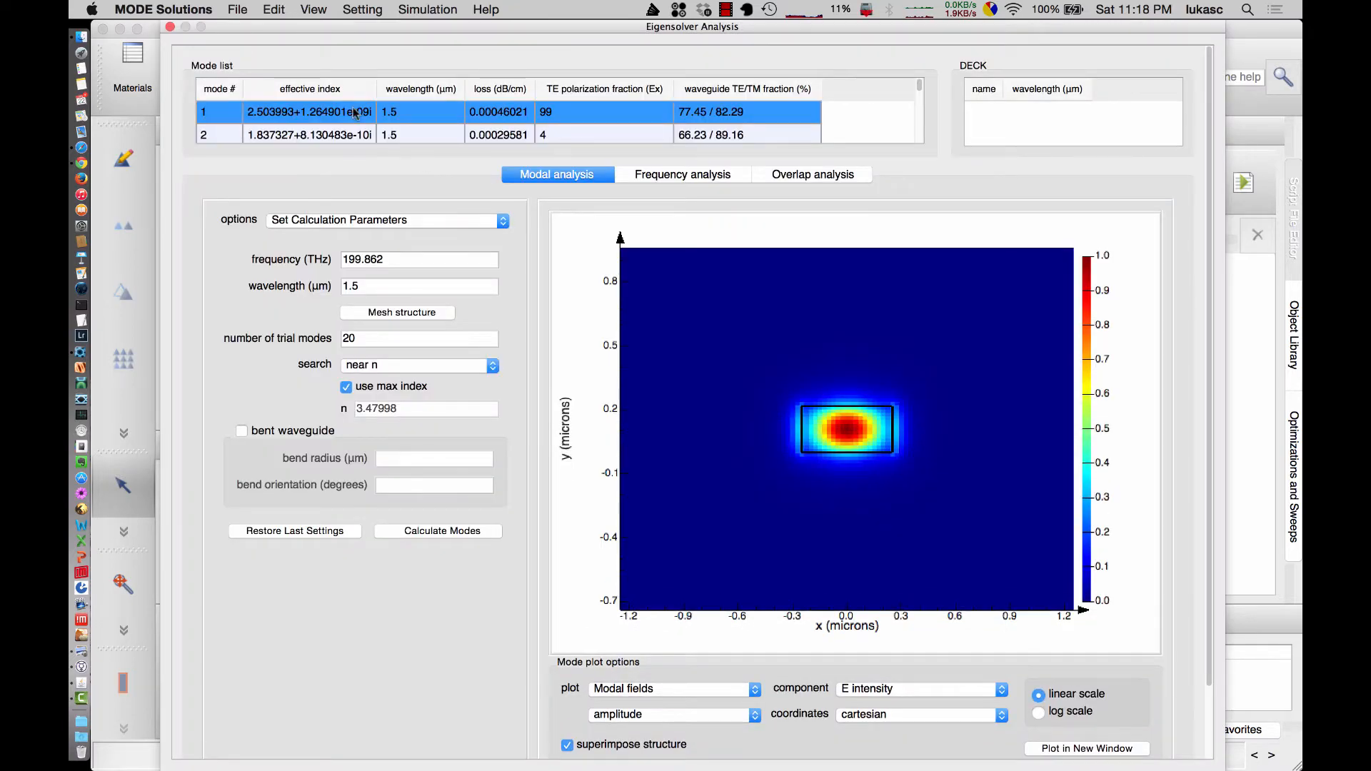
{"action": "left_click", "coordinate": [170, 27]}
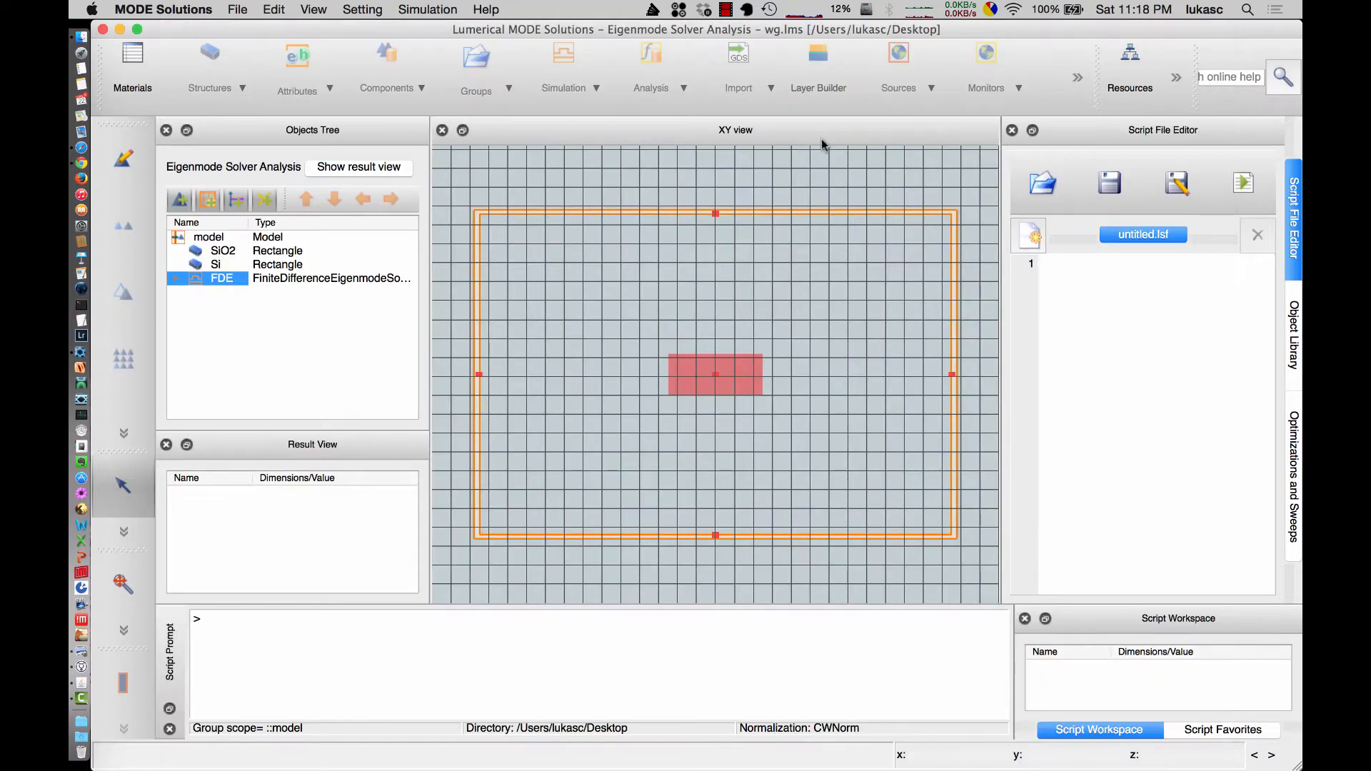
Switch the project back to layout mode and open the Material Database by way of the Material Explorer.
{"action": "left_click", "coordinate": [1175, 77]}
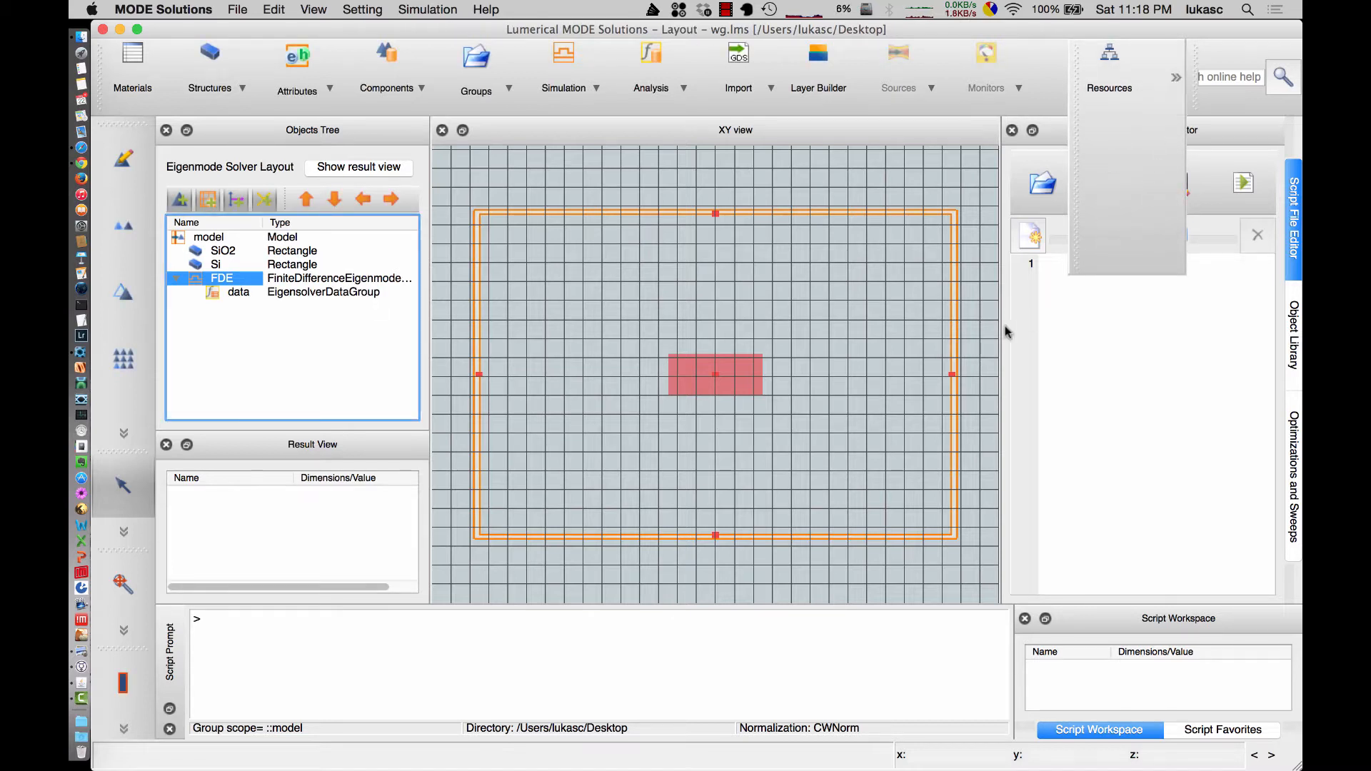
{"action": "left_click", "coordinate": [735, 374]}
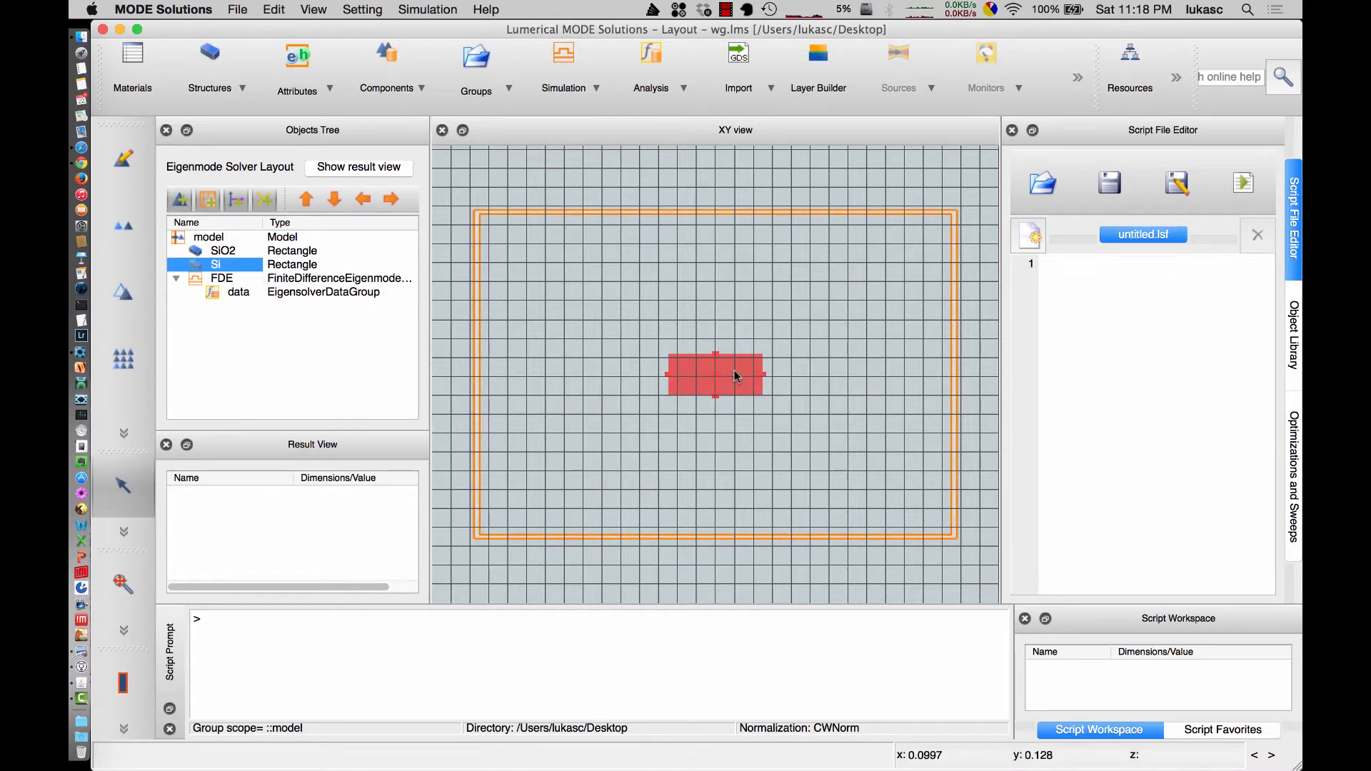
{"action": "left_click", "coordinate": [1174, 77]}
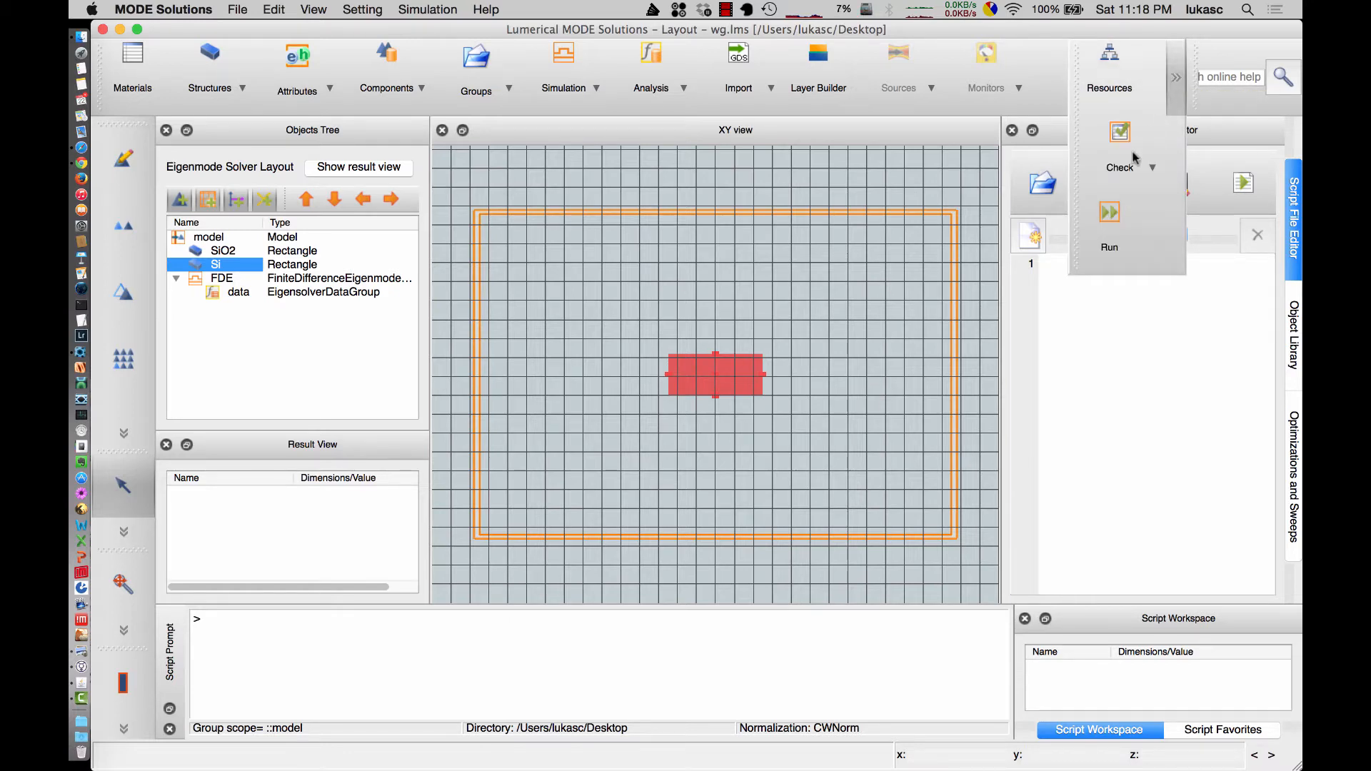
{"action": "left_click", "coordinate": [1150, 168]}
{"action": "left_click", "coordinate": [1151, 212]}
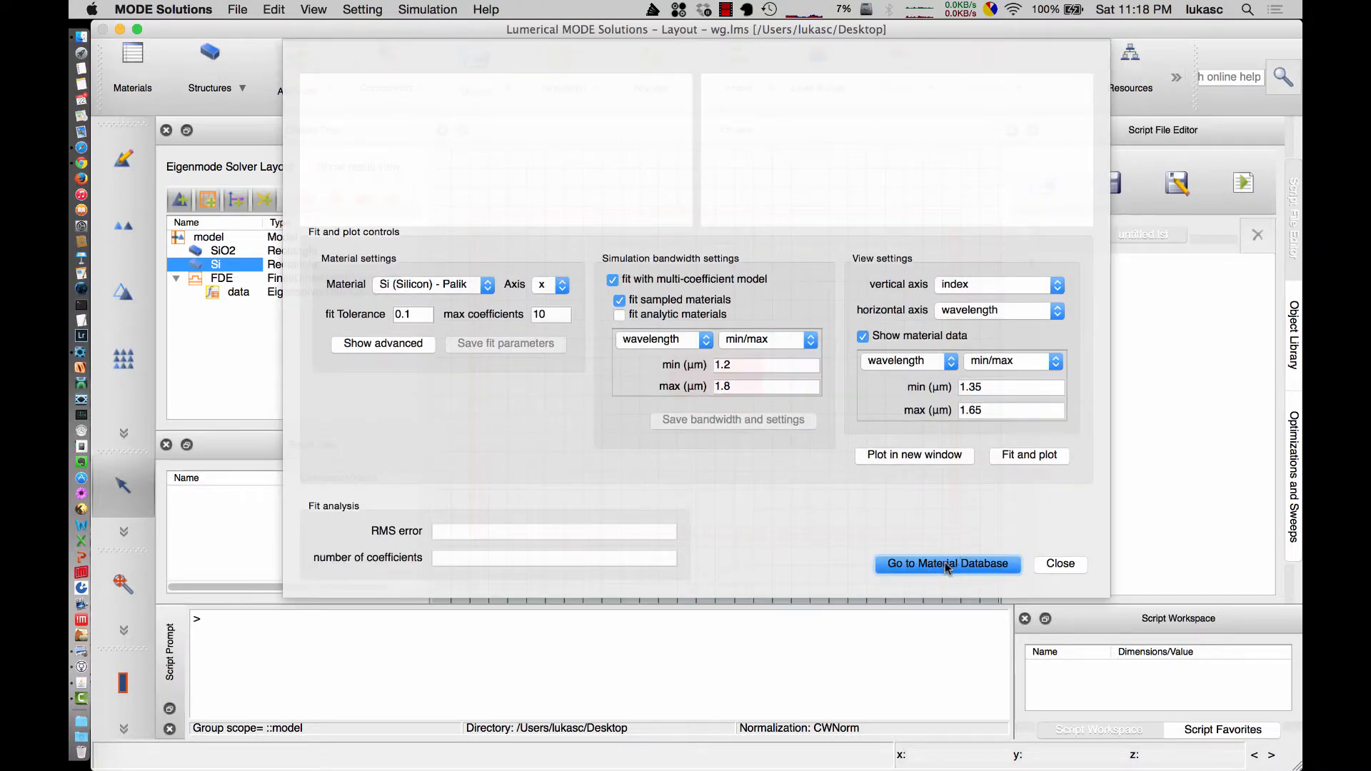
{"action": "left_click", "coordinate": [946, 564]}
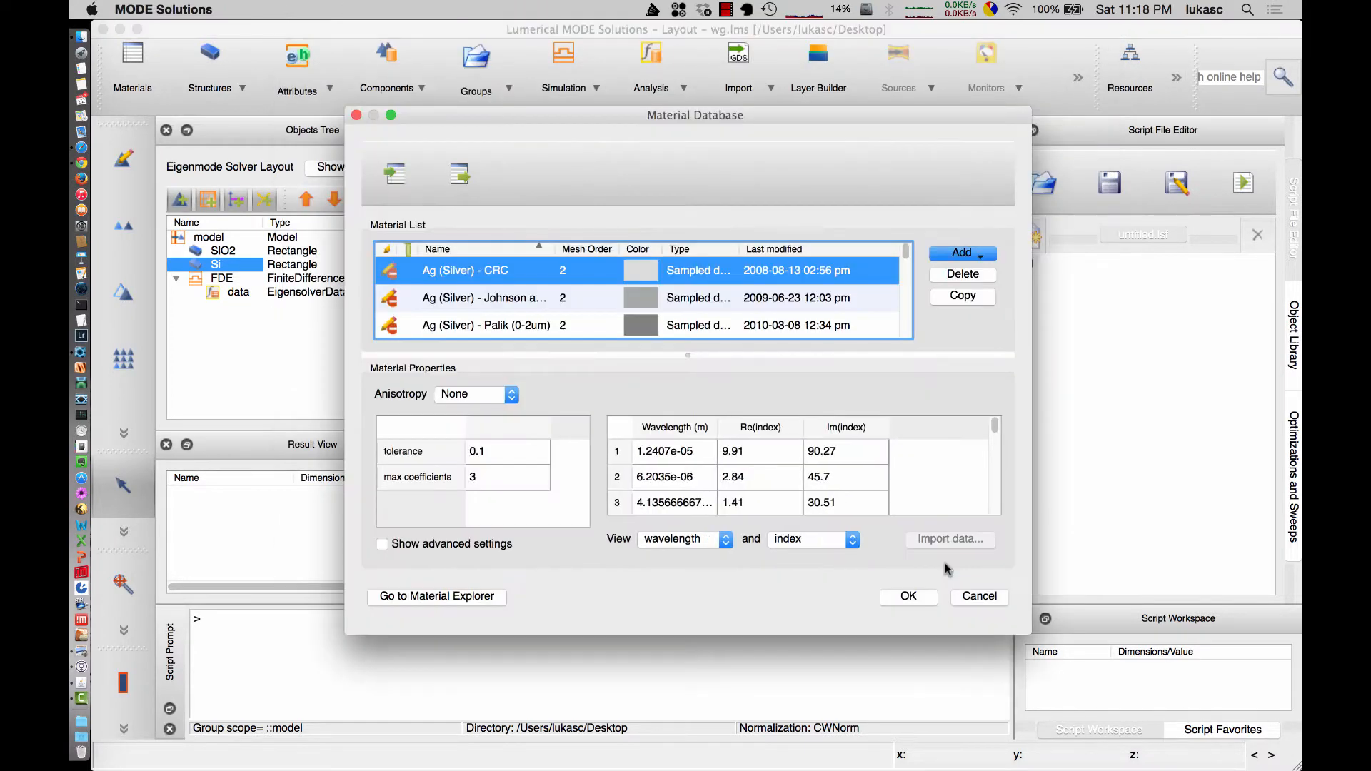
Add an analytic material to the Material Database and name it "Si - temperature".
{"action": "left_click", "coordinate": [977, 257]}
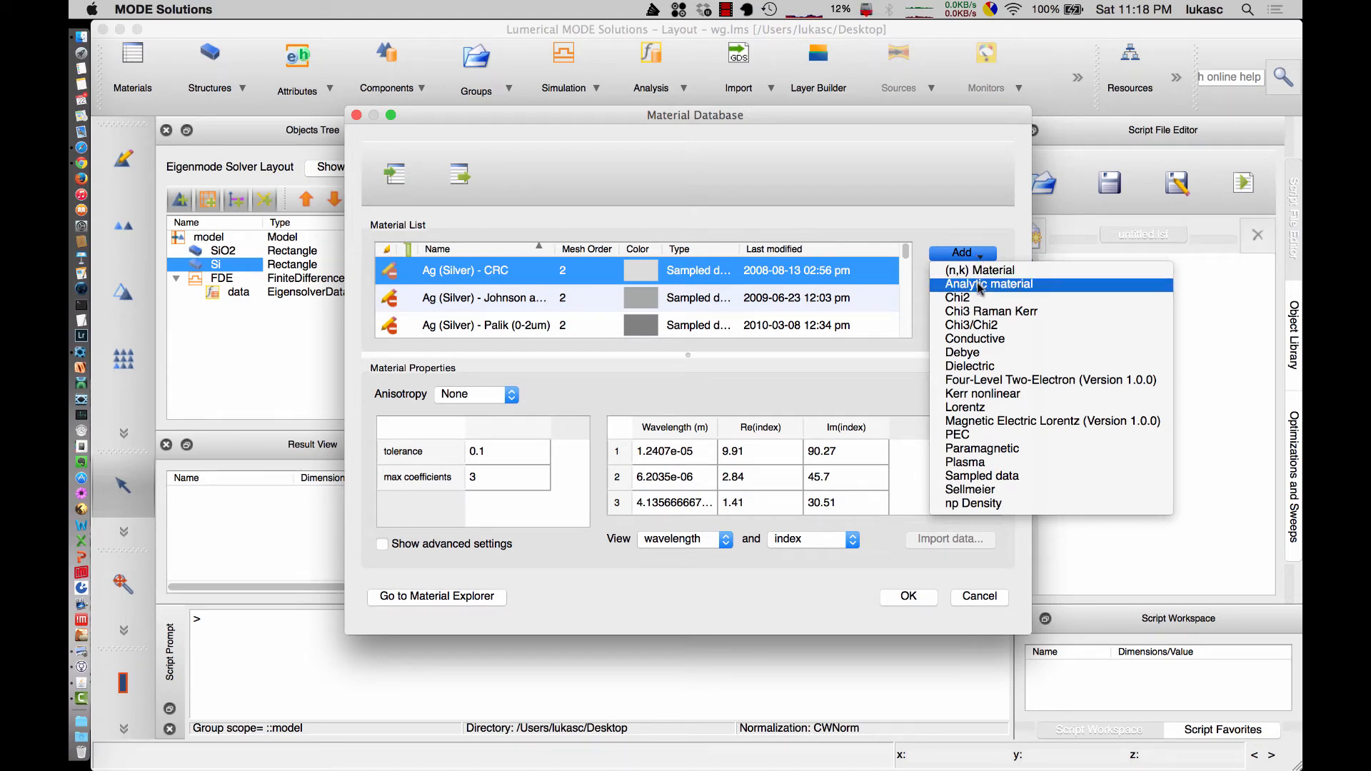
{"action": "left_click", "coordinate": [980, 285]}
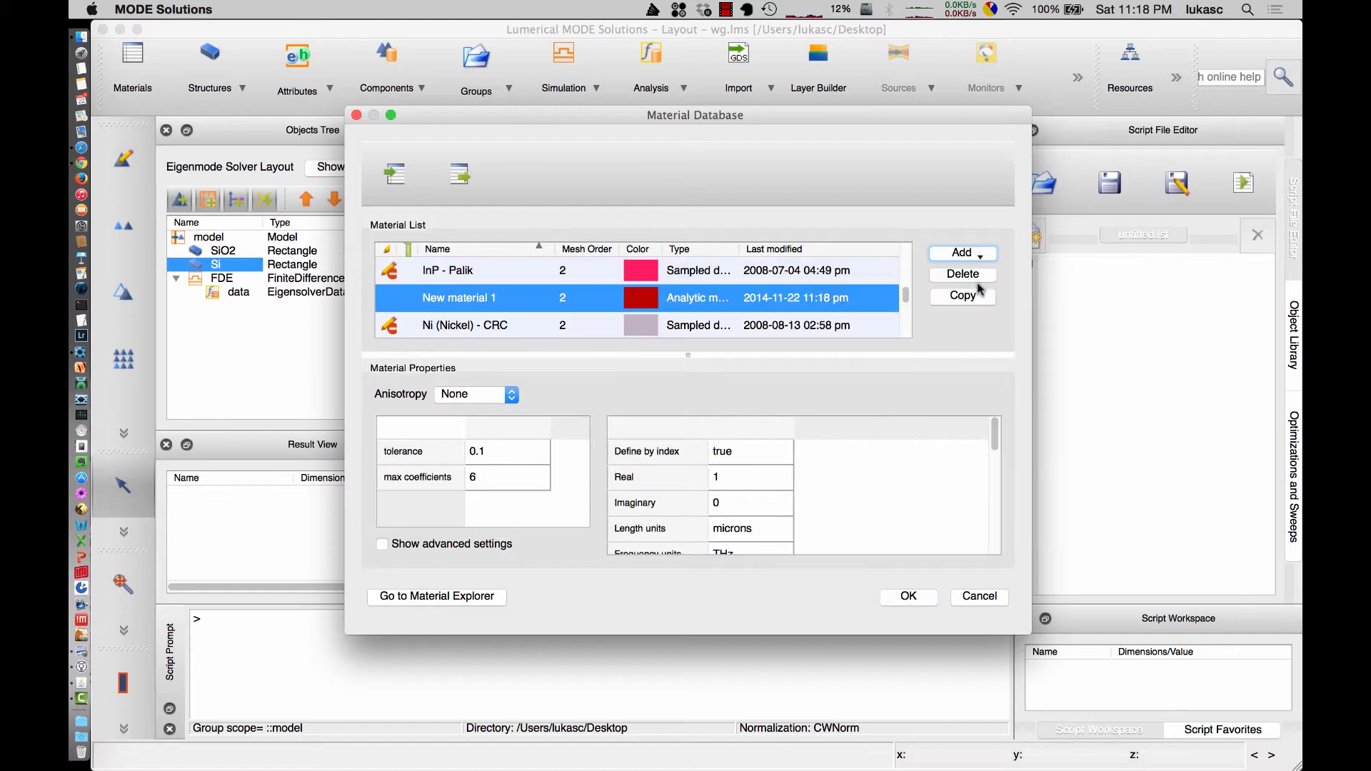
{"action": "double_click", "coordinate": [499, 299]}
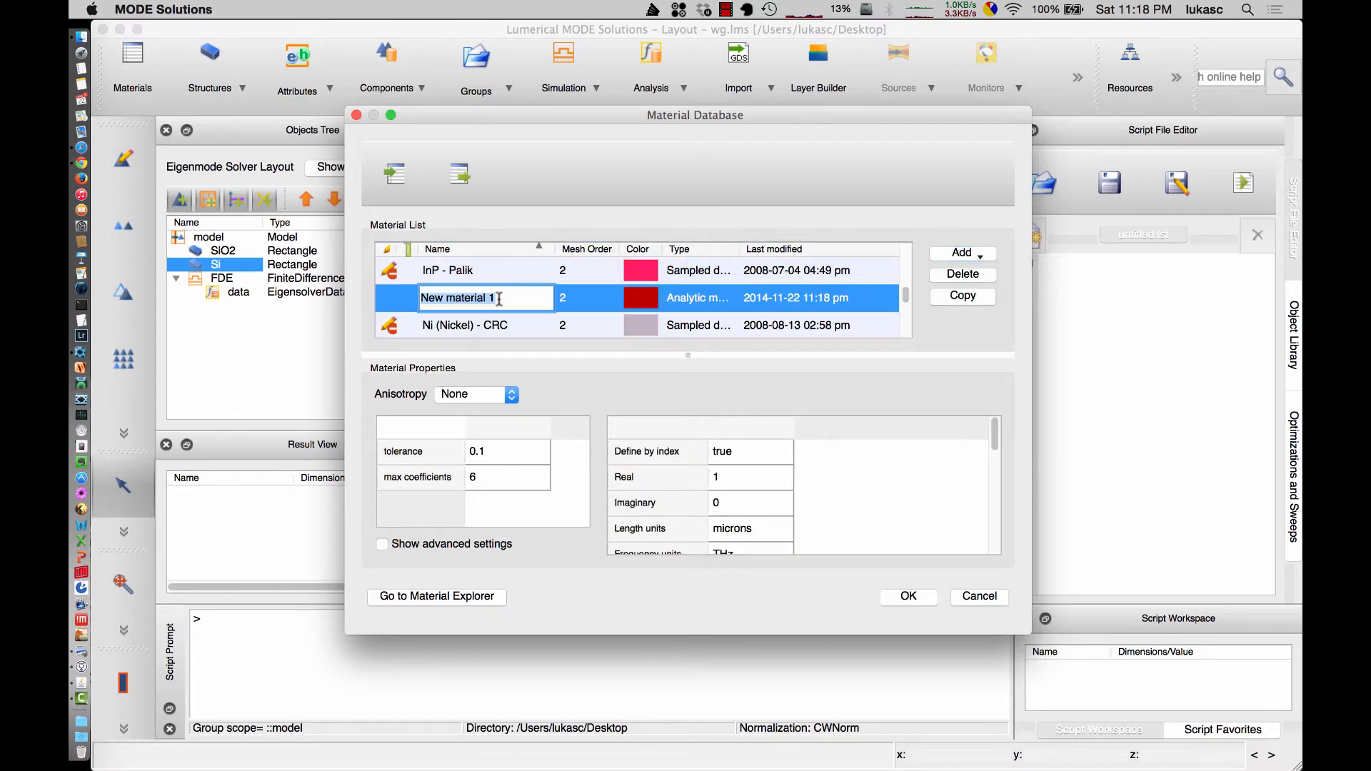
{"action": "type", "text": "Si - temperature"}
{"action": "left_click", "coordinate": [502, 299]}
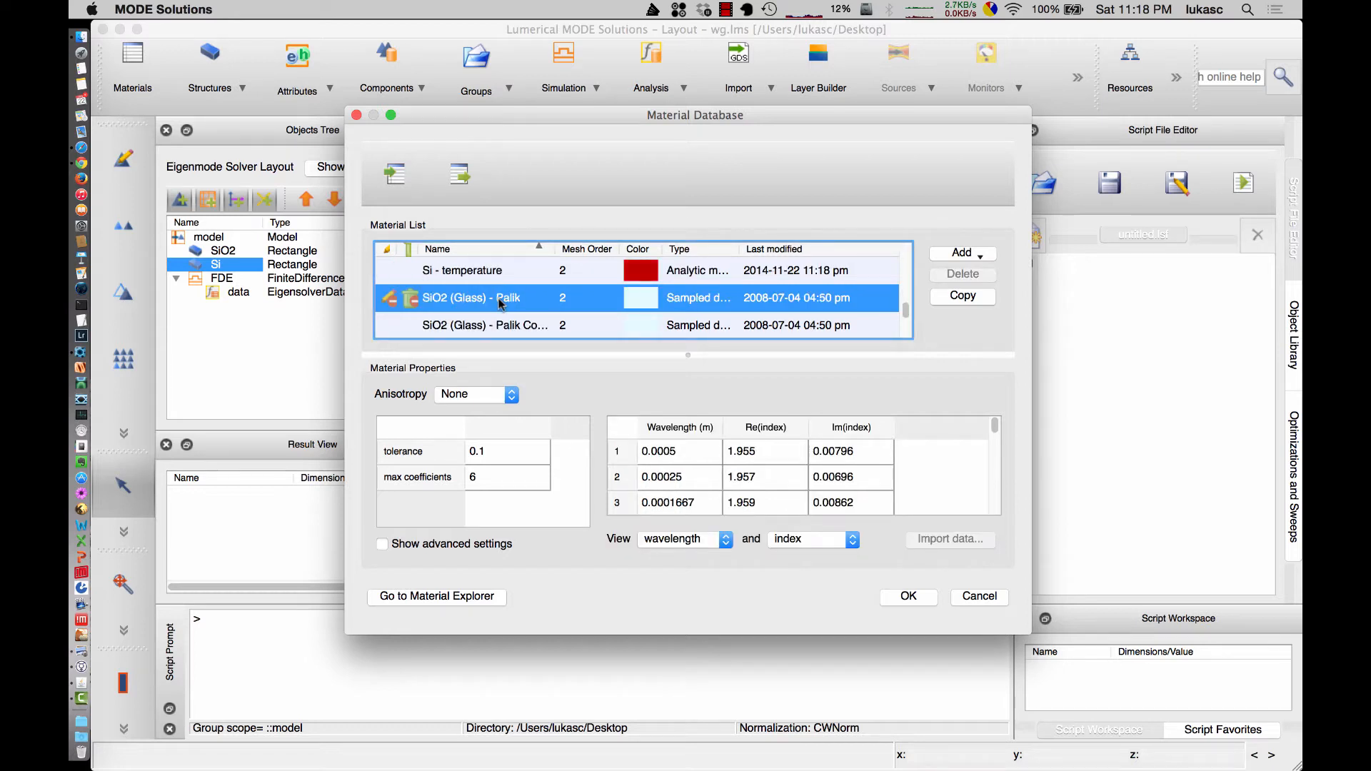
Define the real index of Si - temperature as 3.47+1.86e-4*x1, check the x1 parameter and accept the database changes.
{"action": "left_click", "coordinate": [493, 277]}
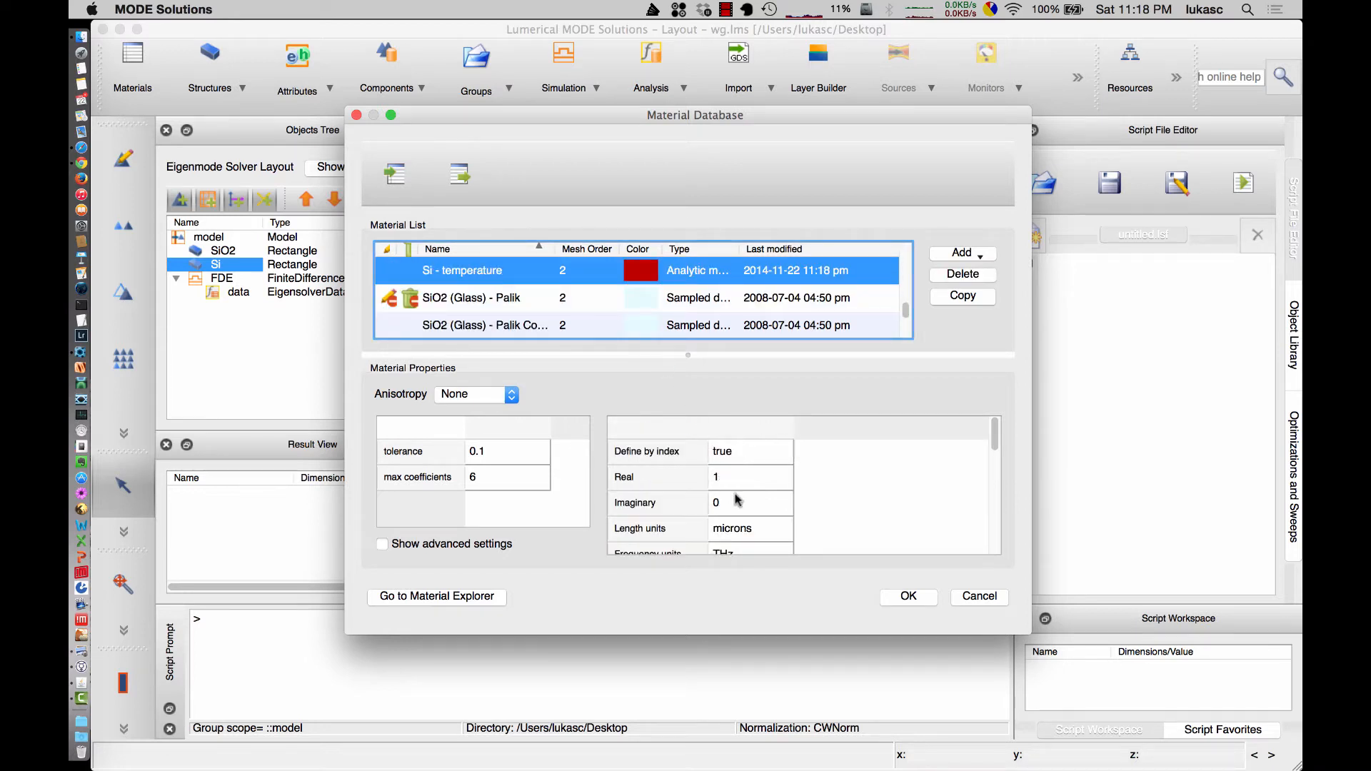
{"action": "double_click", "coordinate": [763, 477]}
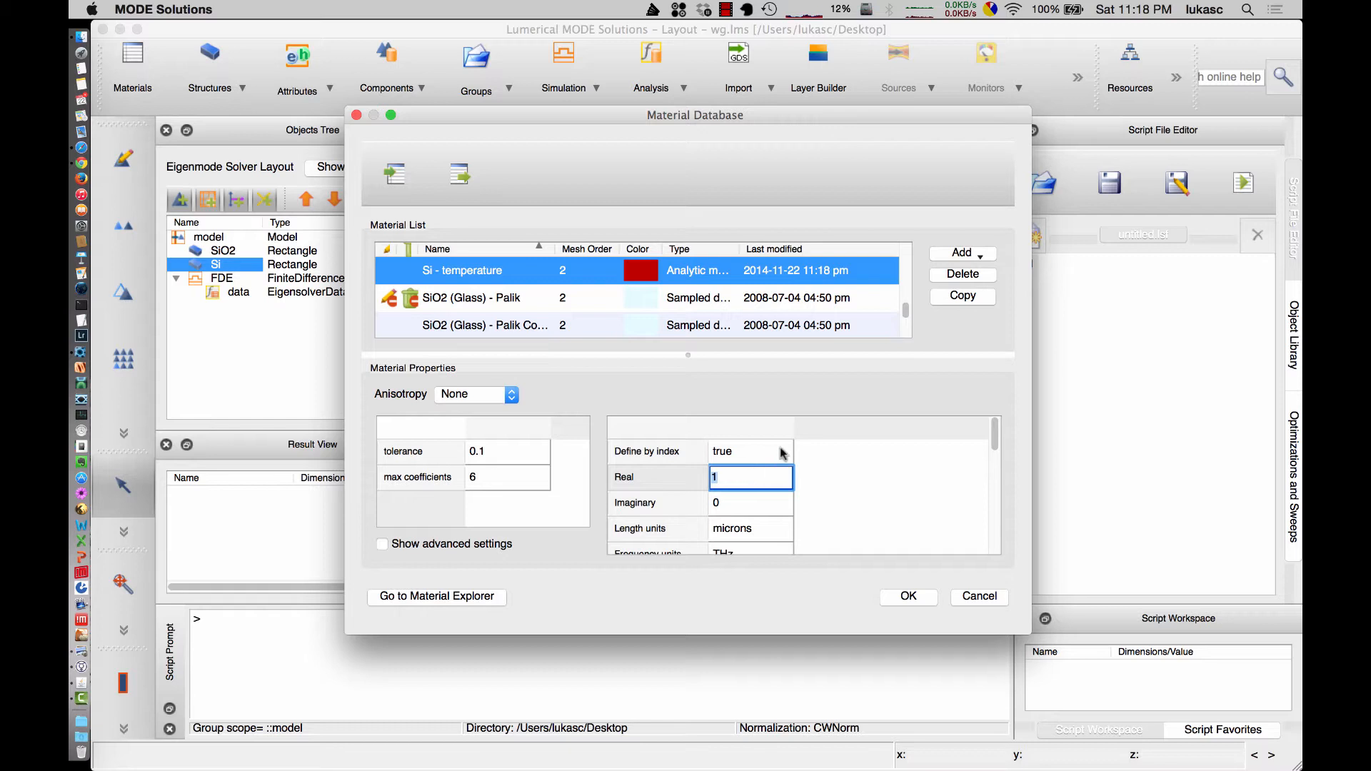
{"action": "left_click_drag", "start_coordinate": [792, 429], "coordinate": [903, 428]}
{"action": "double_click", "coordinate": [755, 483]}
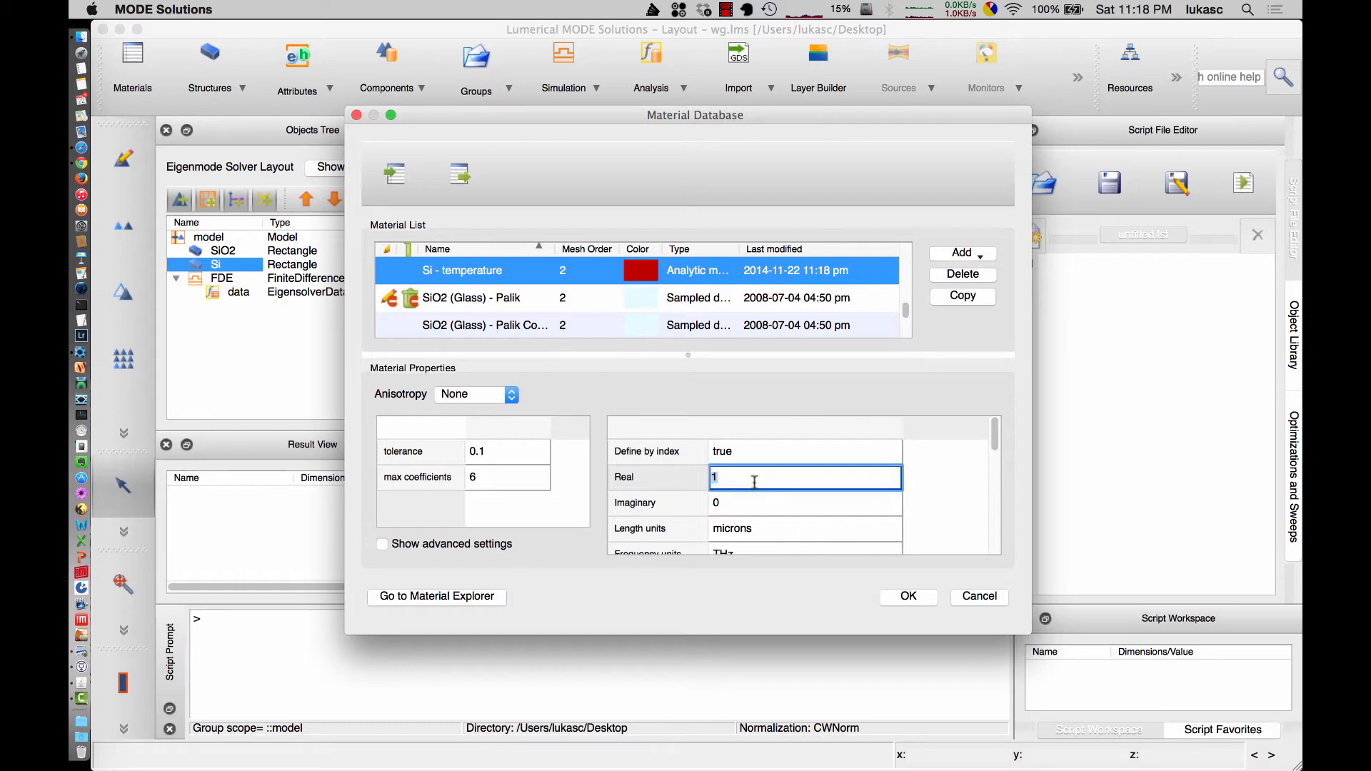
{"action": "type", "text": "3.47+1.86e-4*x1"}
{"action": "scroll", "coordinate": [833, 478], "scroll_direction": "down", "scroll_amount": 4}
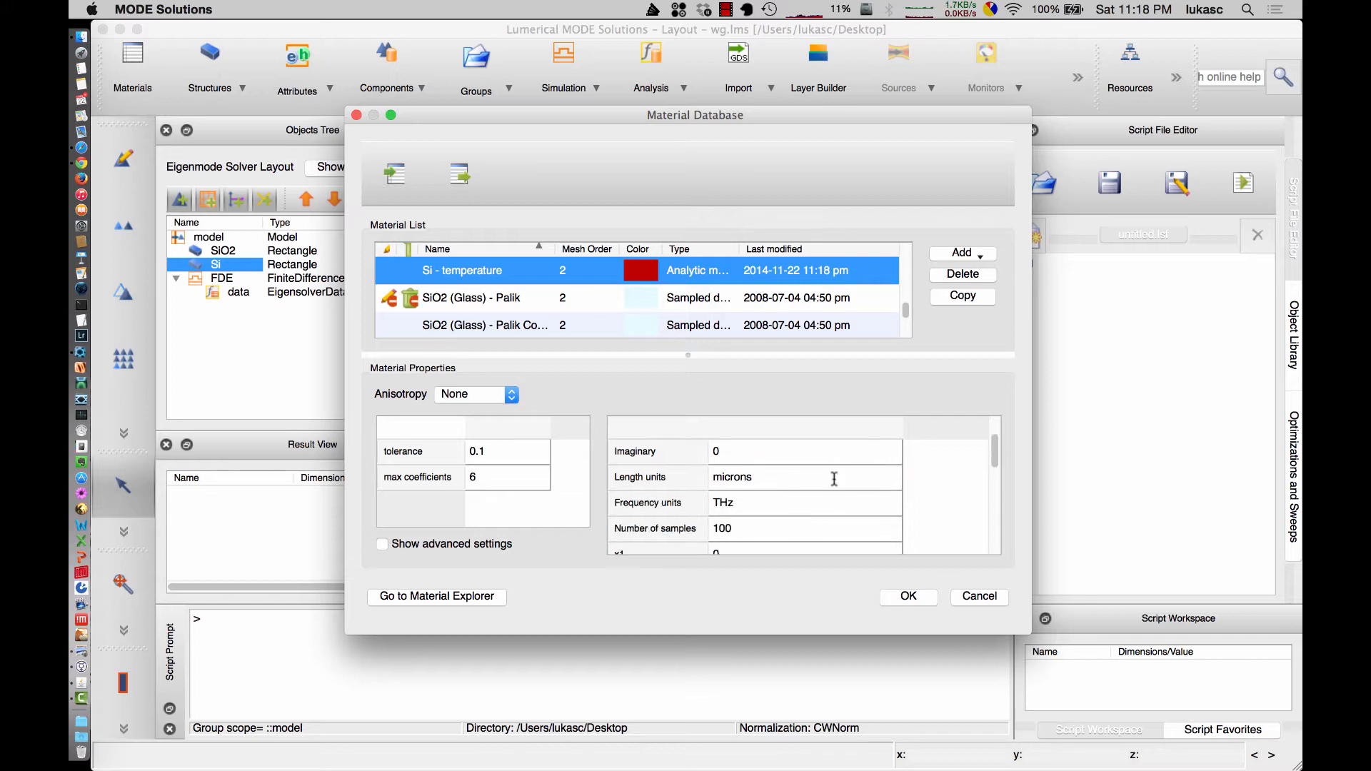
{"action": "left_click", "coordinate": [757, 503]}
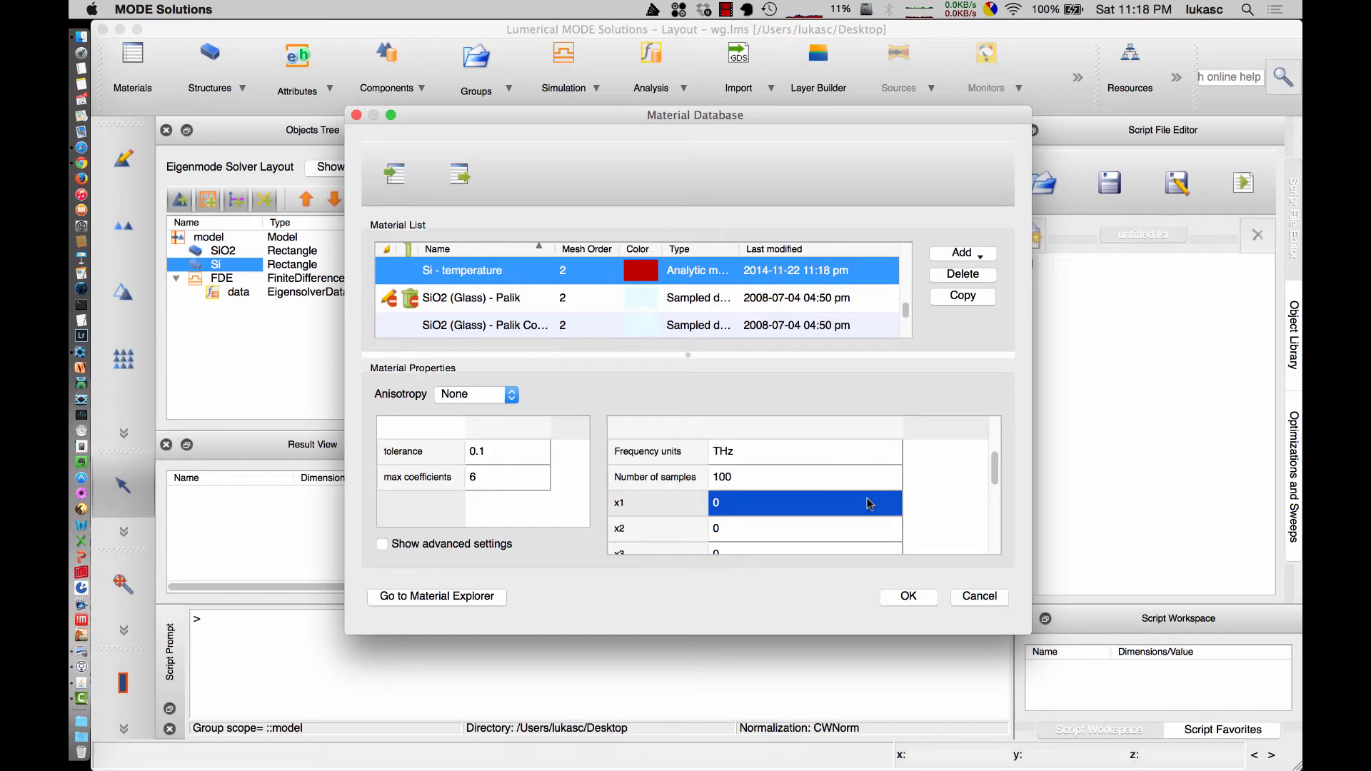
{"action": "scroll", "coordinate": [677, 515], "scroll_direction": "up", "scroll_amount": 4}
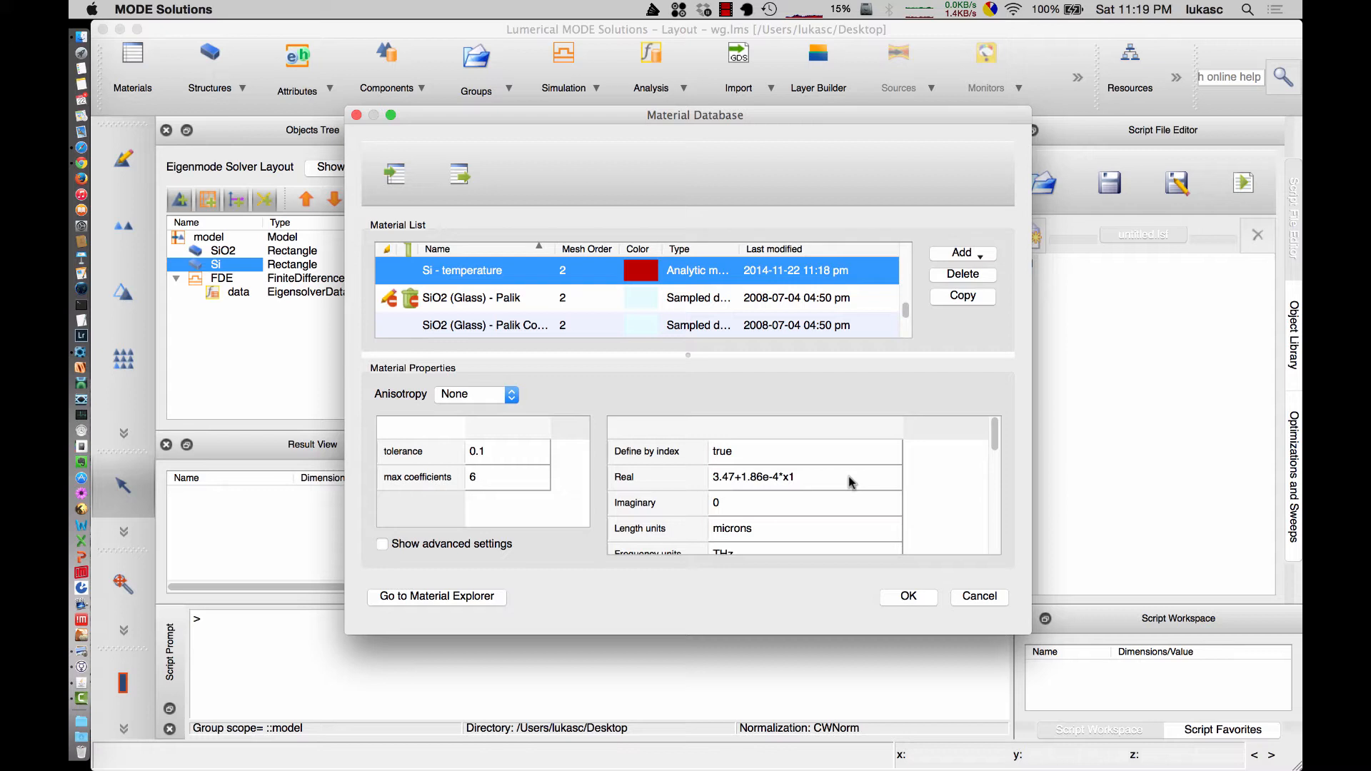
{"action": "left_click", "coordinate": [909, 597]}
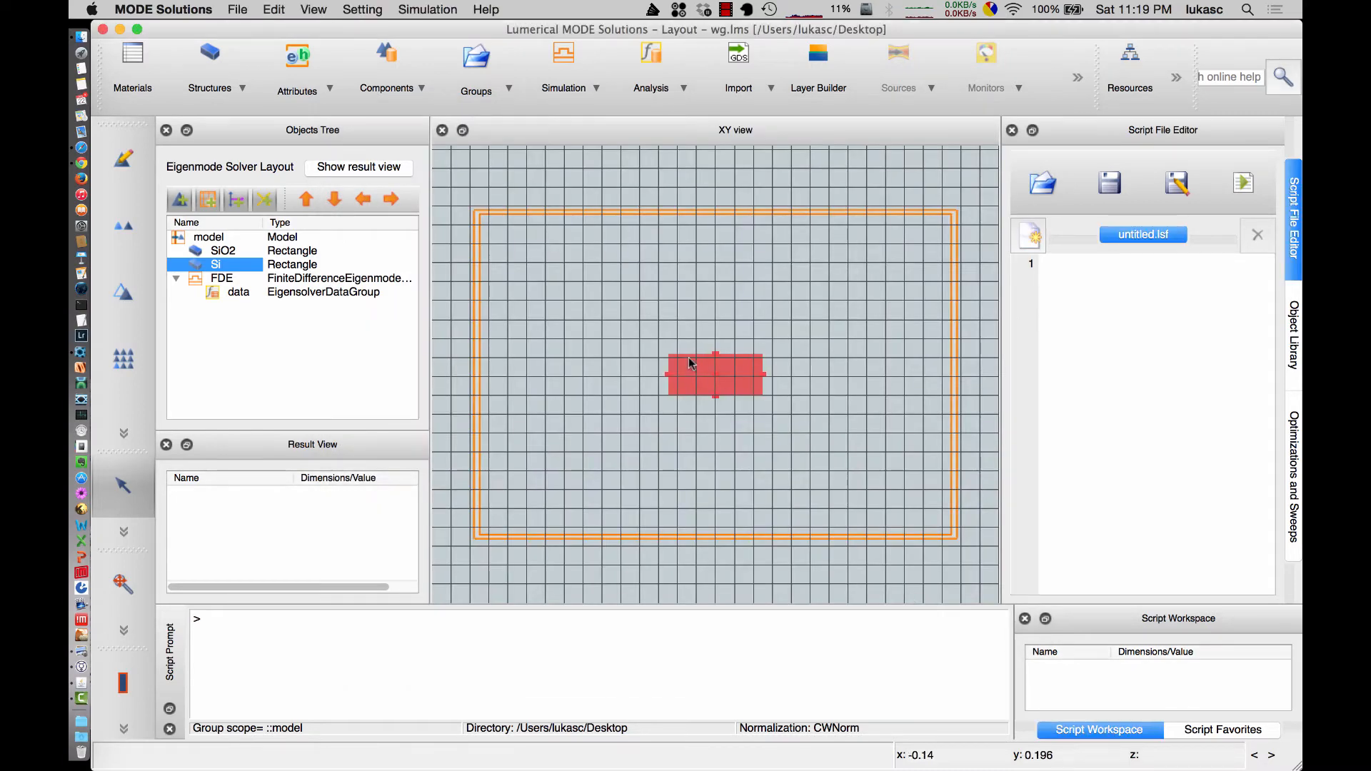
Assign the Si - temperature material to the Si rectangle.
{"action": "left_click", "coordinate": [688, 357]}
{"action": "left_click", "coordinate": [701, 375]}
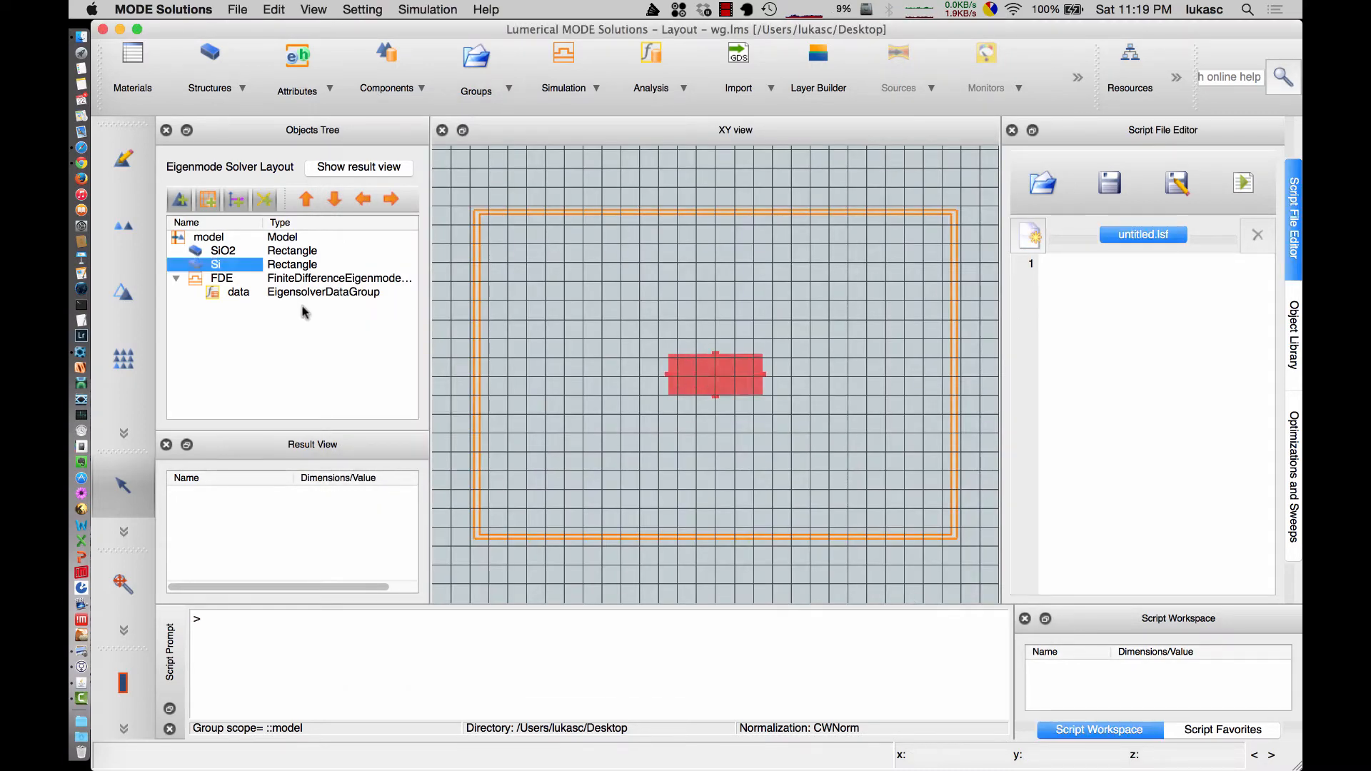
{"action": "right_click", "coordinate": [212, 268]}
{"action": "left_click", "coordinate": [242, 274]}
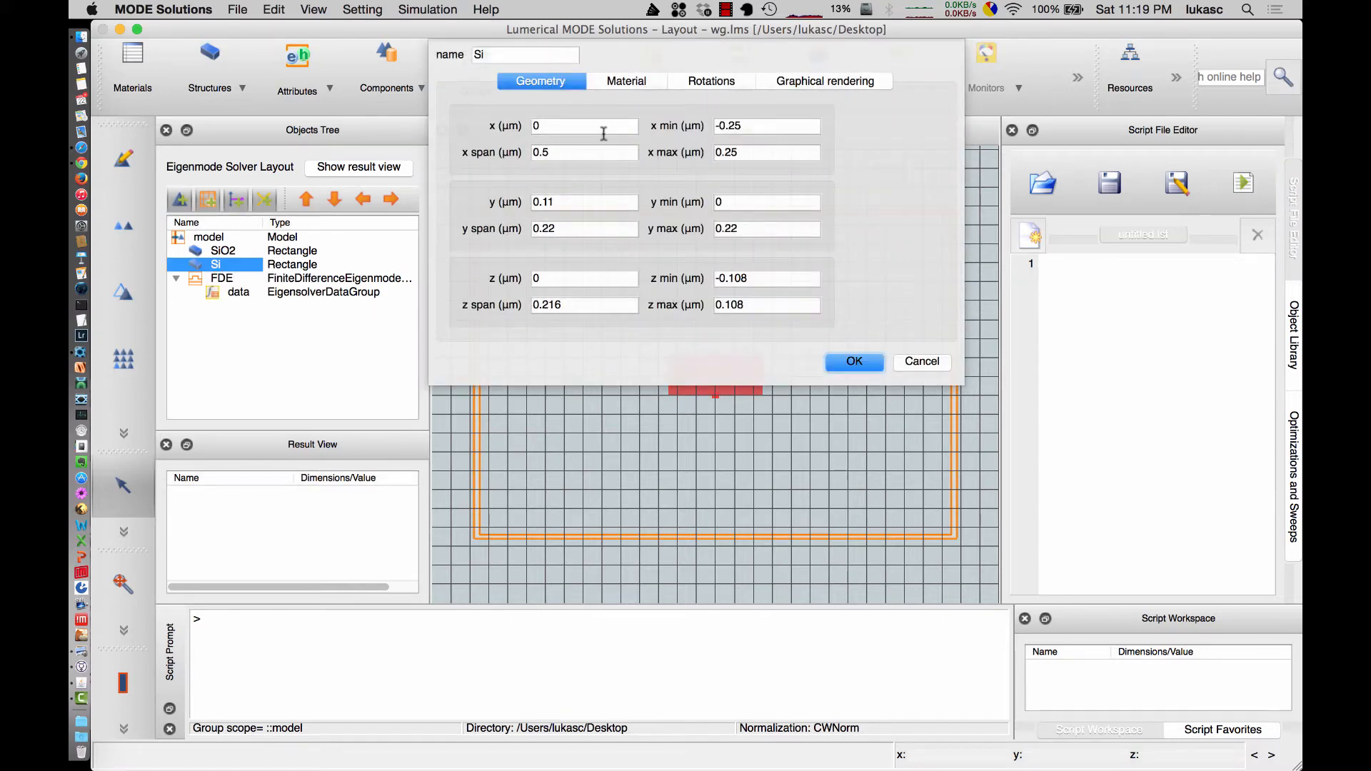
{"action": "left_click", "coordinate": [625, 81]}
{"action": "left_click", "coordinate": [718, 130]}
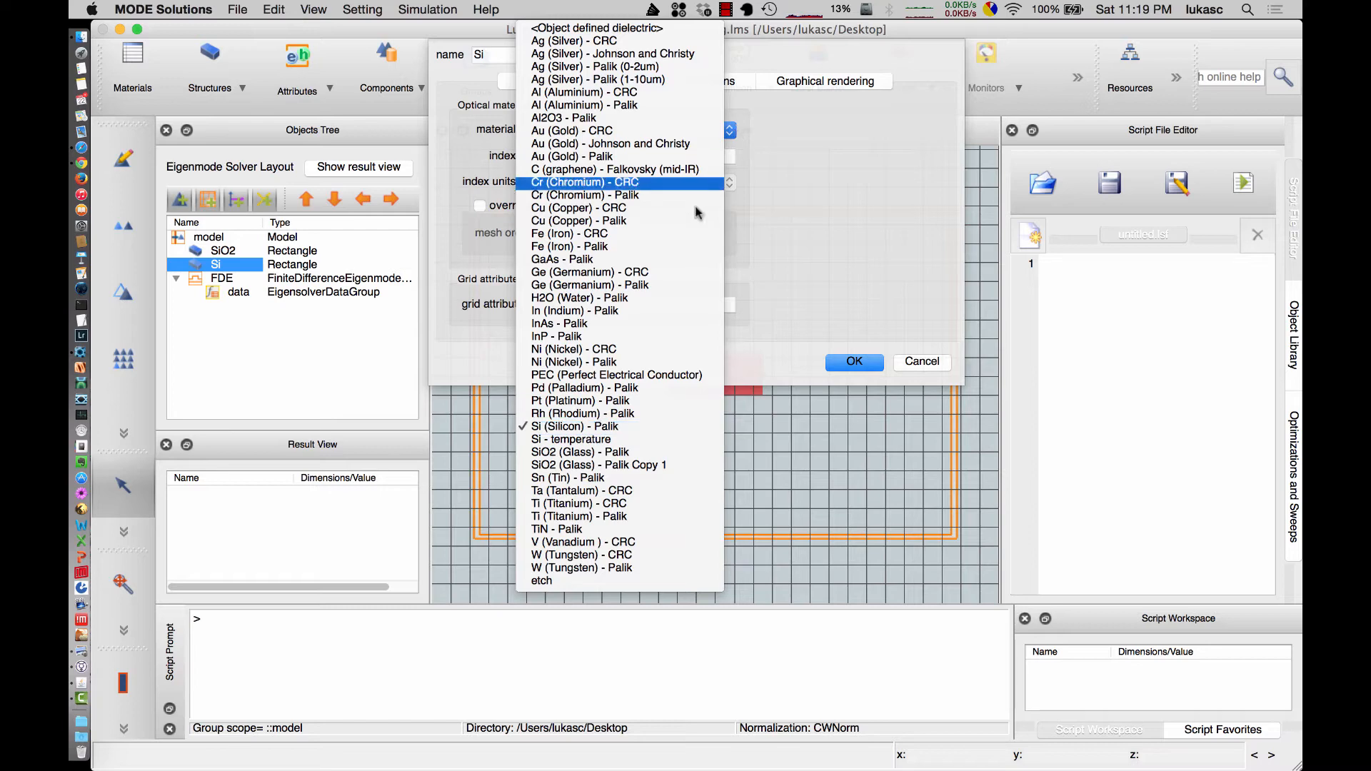
{"action": "left_click", "coordinate": [642, 440]}
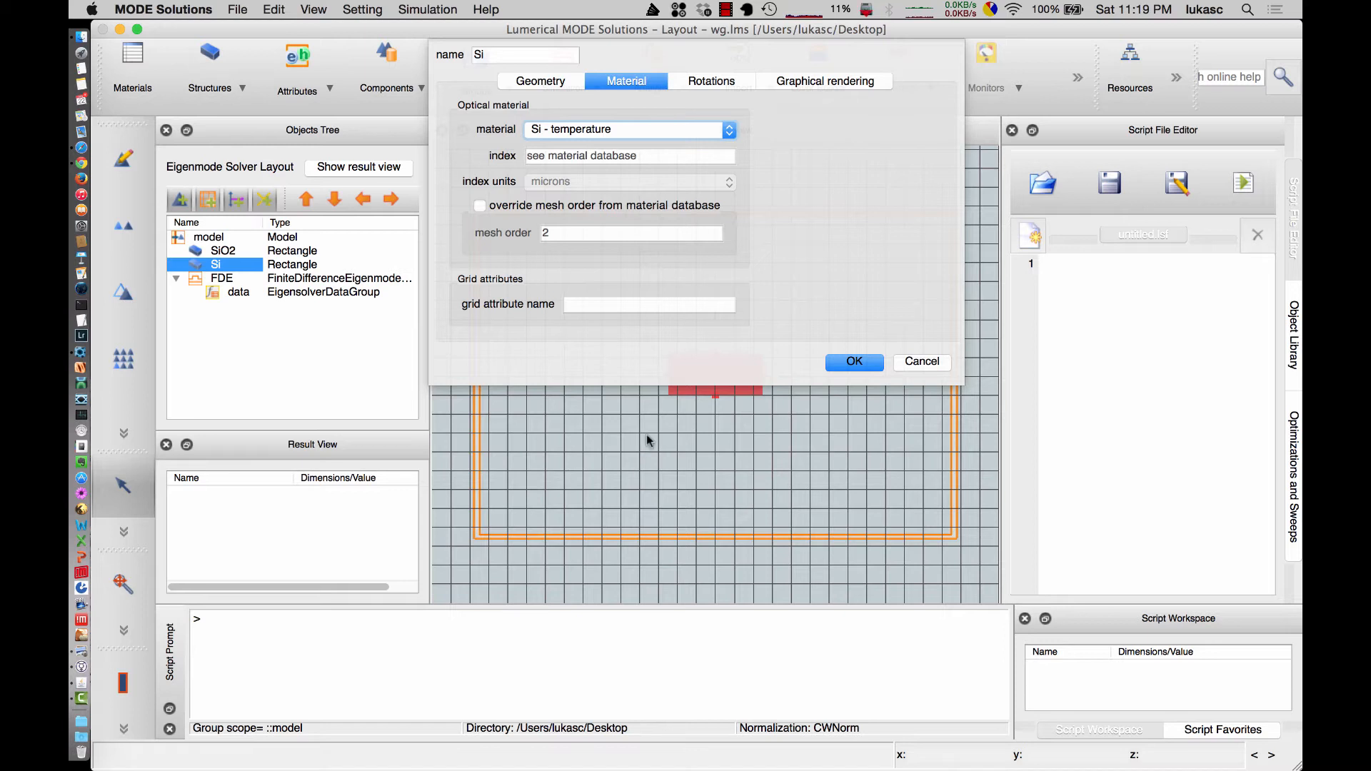
{"action": "left_click", "coordinate": [854, 363]}
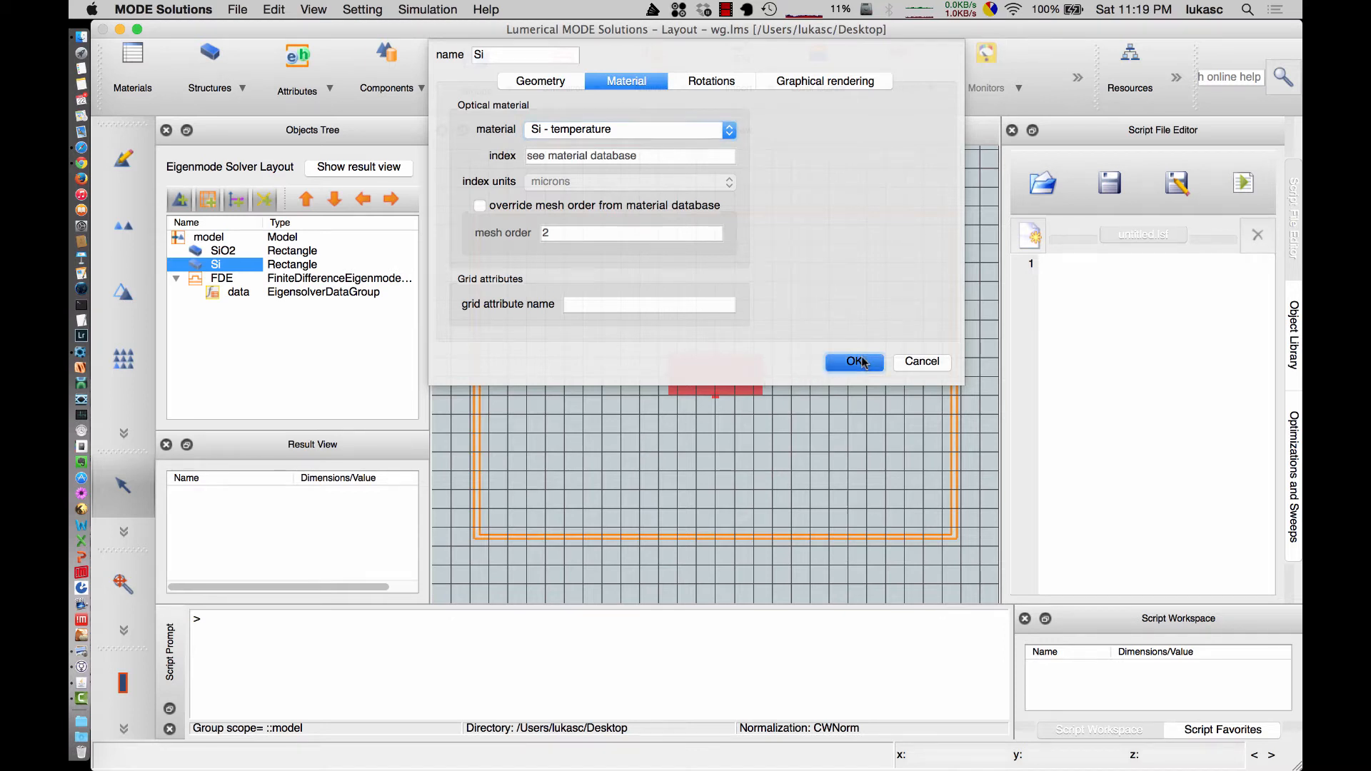
Run the eigenmode solver, calculate the waveguide modes at a wavelength of 1.55 µm and select mode 1.
{"action": "left_click", "coordinate": [1175, 77]}
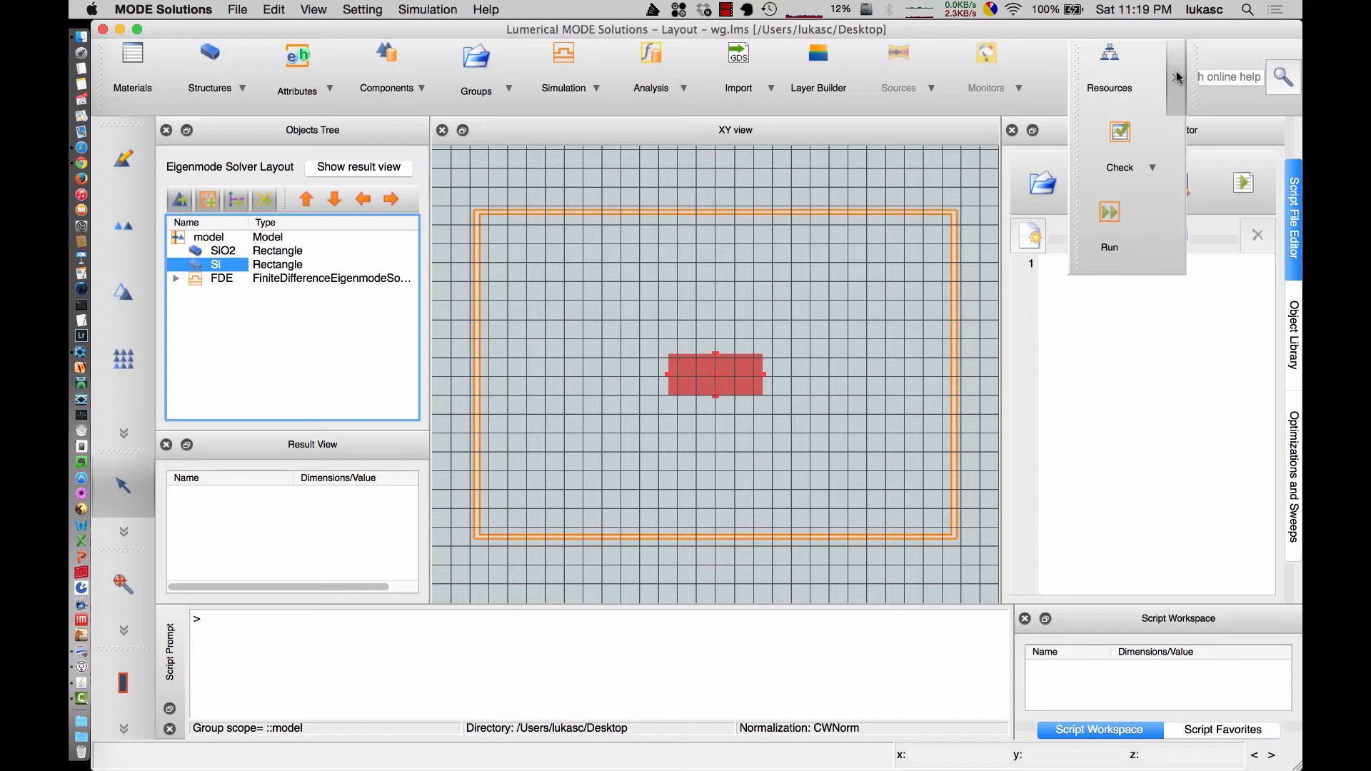
{"action": "left_click", "coordinate": [1109, 214]}
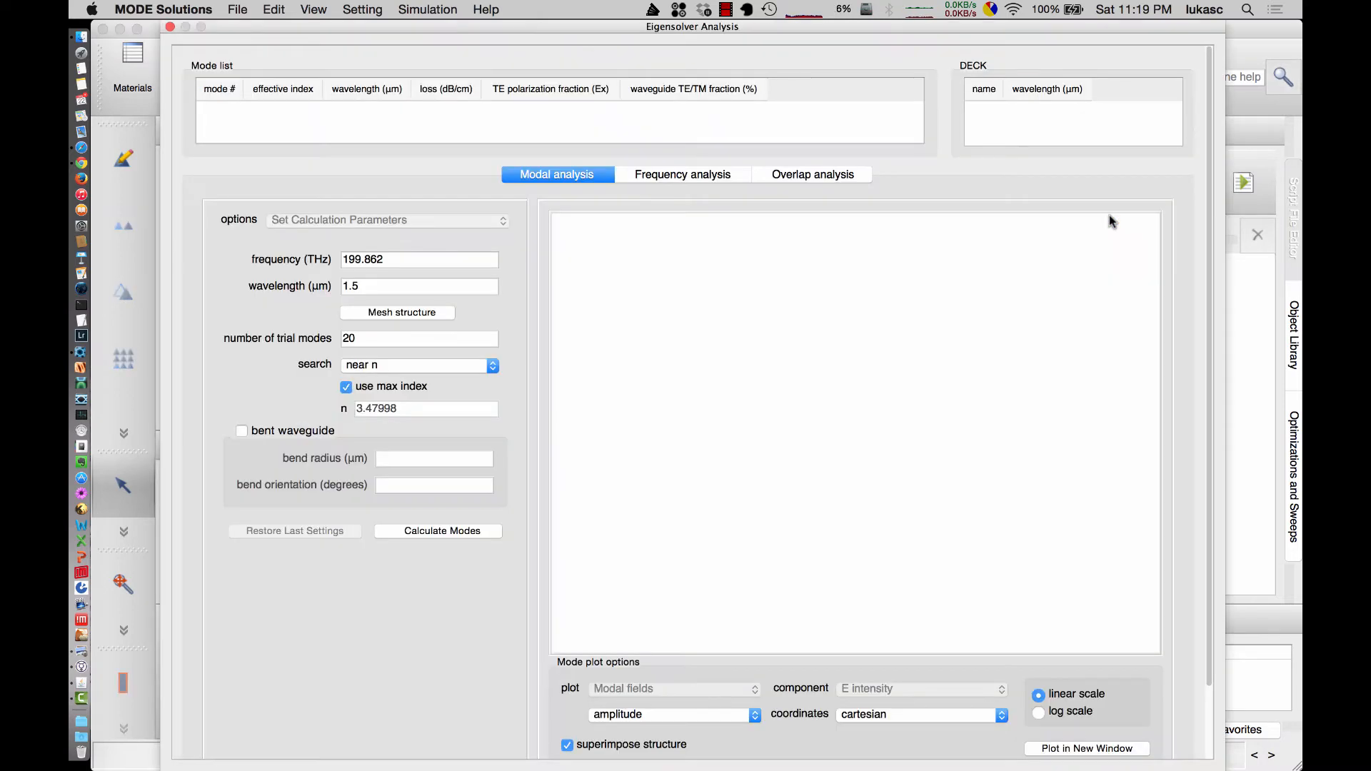
{"action": "left_click", "coordinate": [371, 285]}
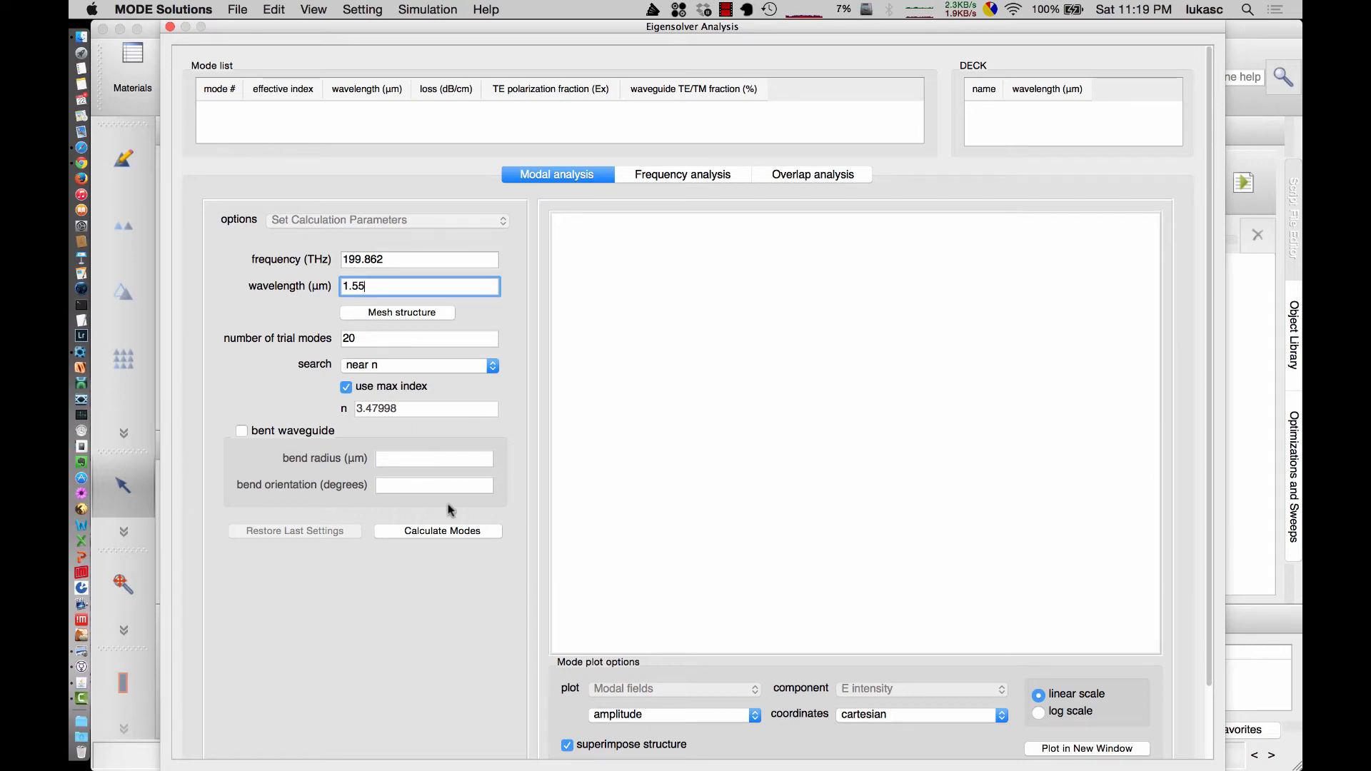
{"action": "left_click", "coordinate": [474, 531]}
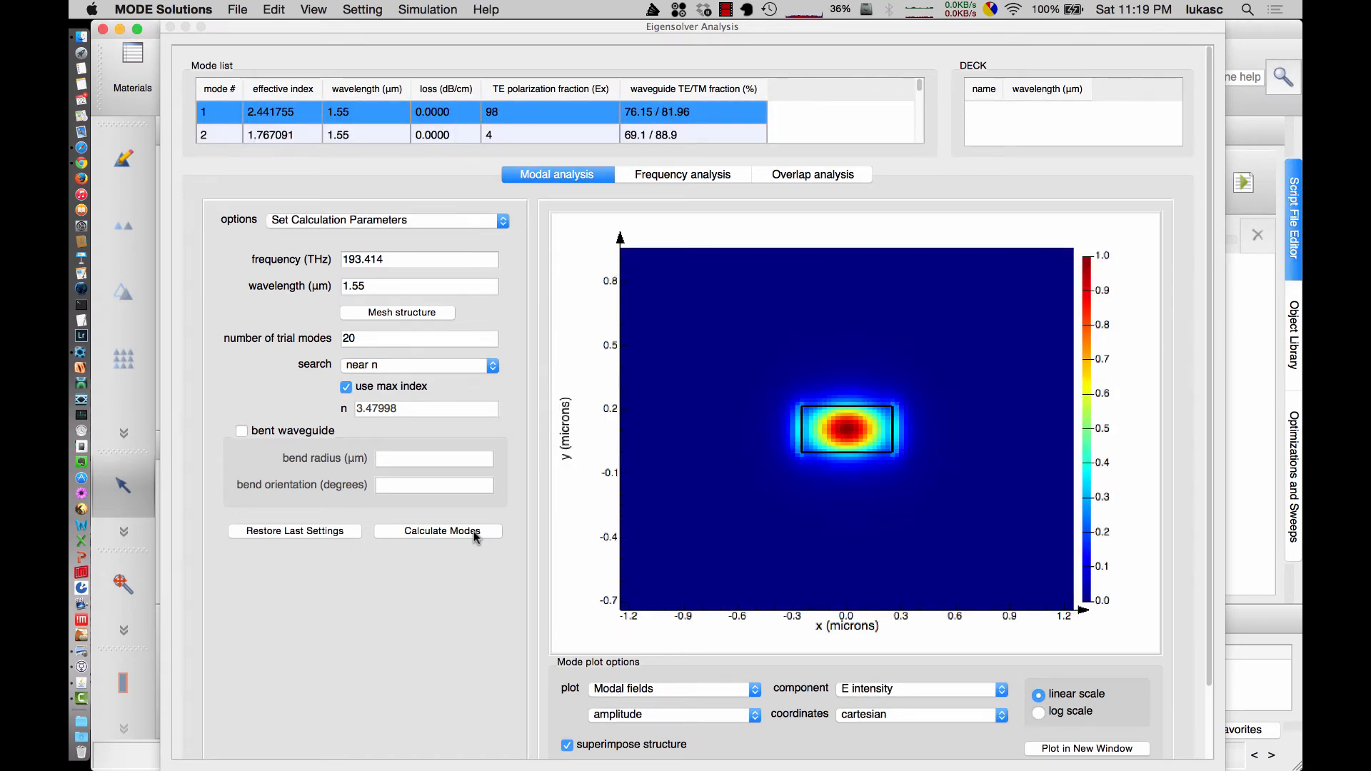
{"action": "left_click", "coordinate": [306, 117]}
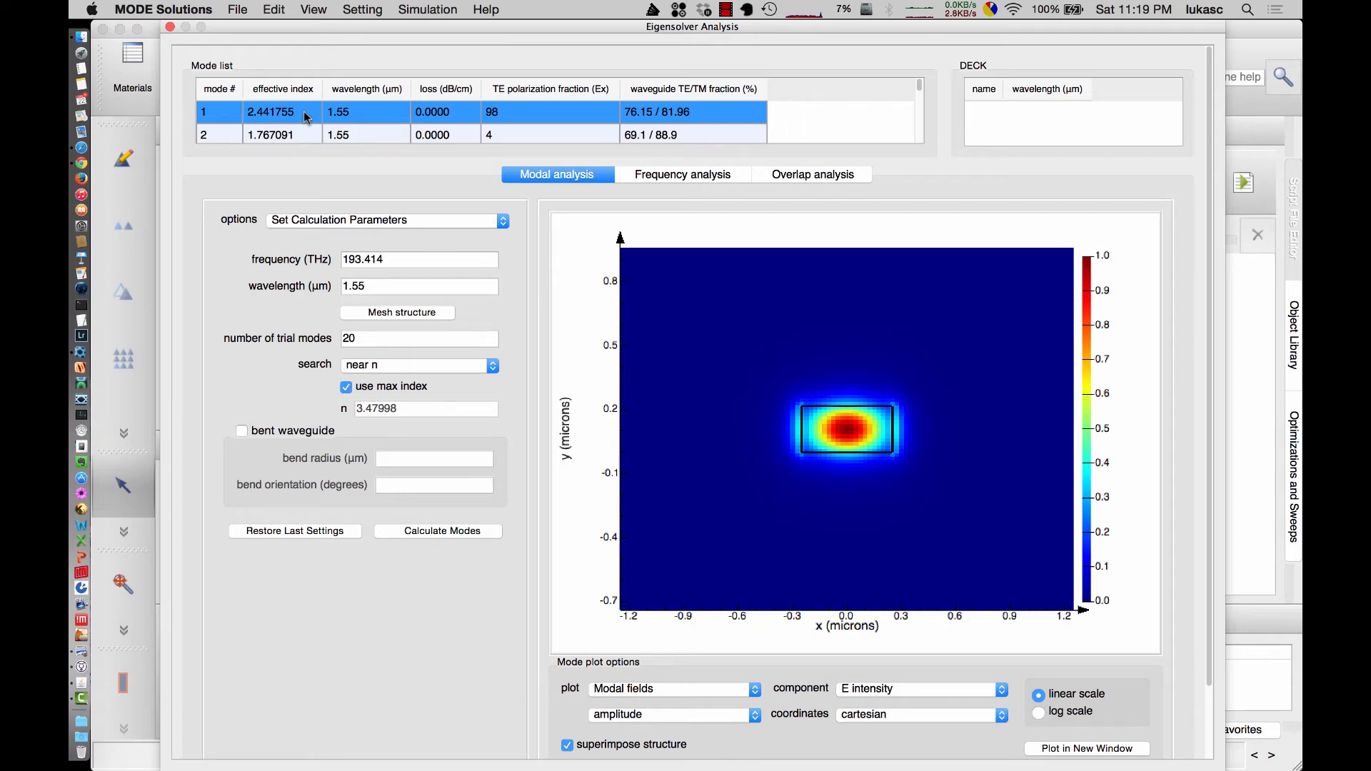
Close the Eigensolver Analysis window and look up the neff result of mode1 in the FDE data.
{"action": "left_click", "coordinate": [170, 28]}
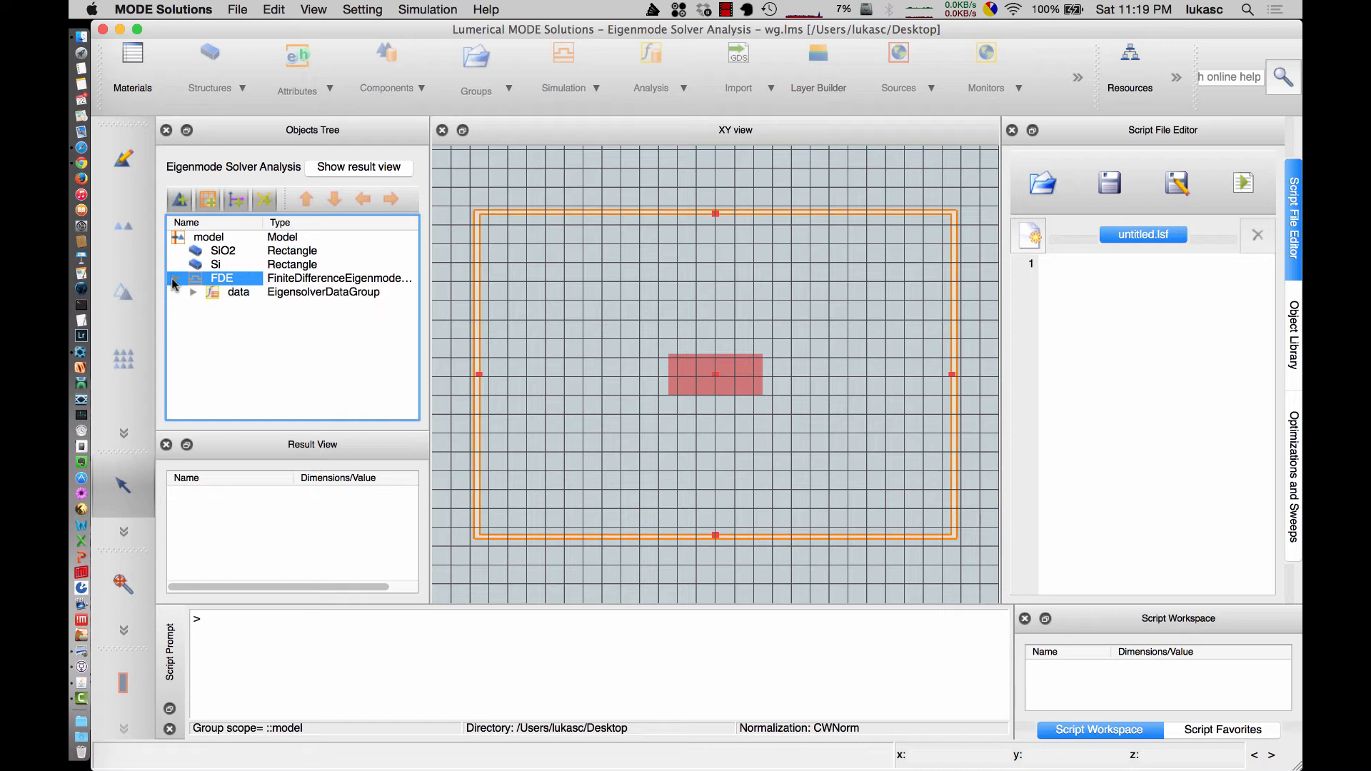
{"action": "left_click", "coordinate": [192, 292]}
{"action": "left_click", "coordinate": [261, 320]}
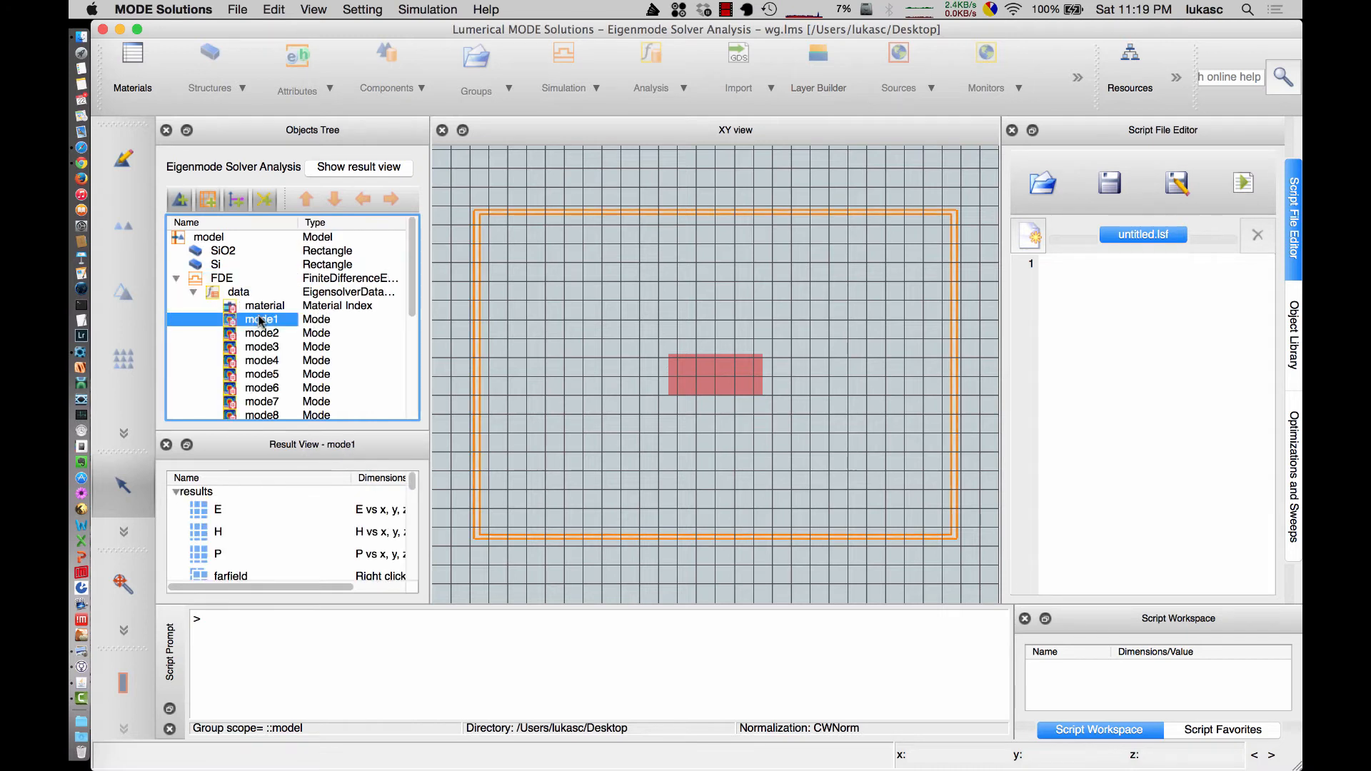
{"action": "scroll", "coordinate": [251, 563], "scroll_direction": "down", "scroll_amount": 6}
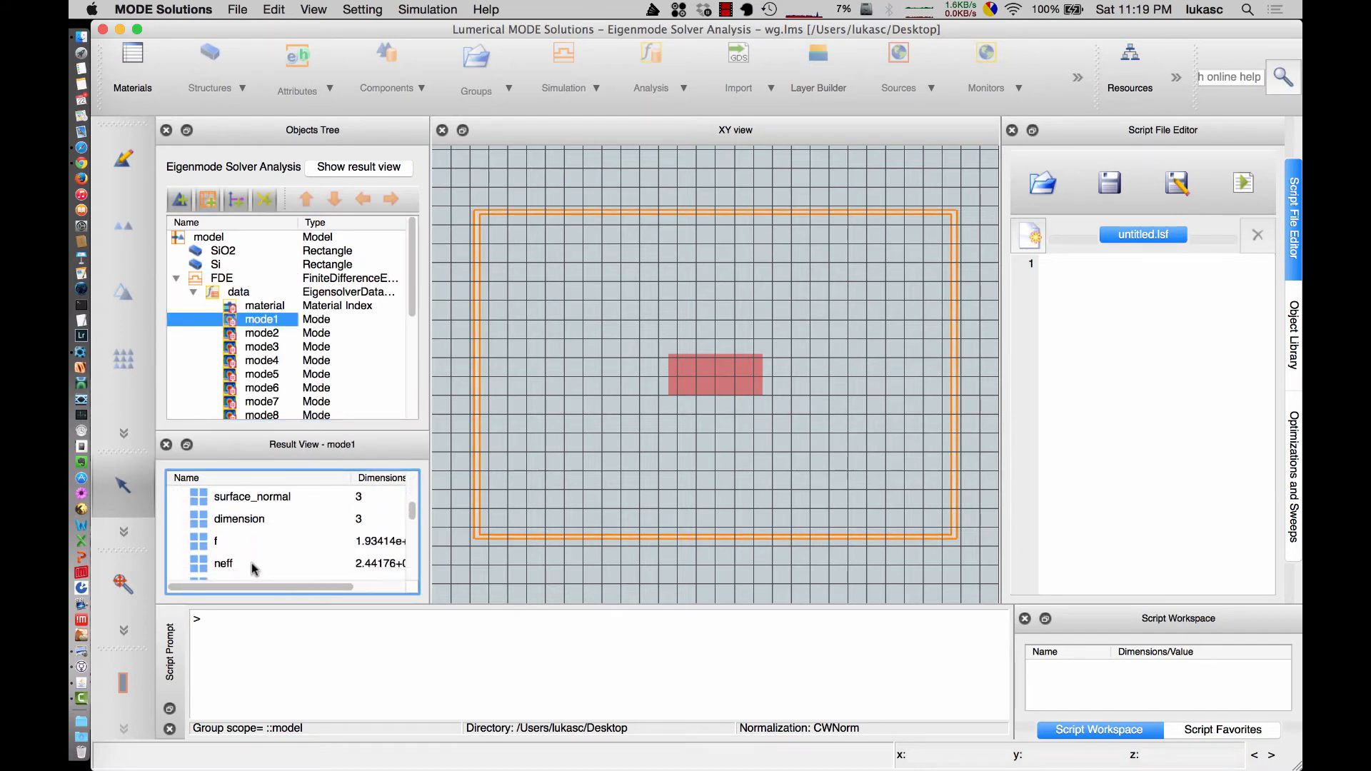
List the available simulation datasets with the script command ?getdata;.
{"action": "left_click", "coordinate": [288, 630]}
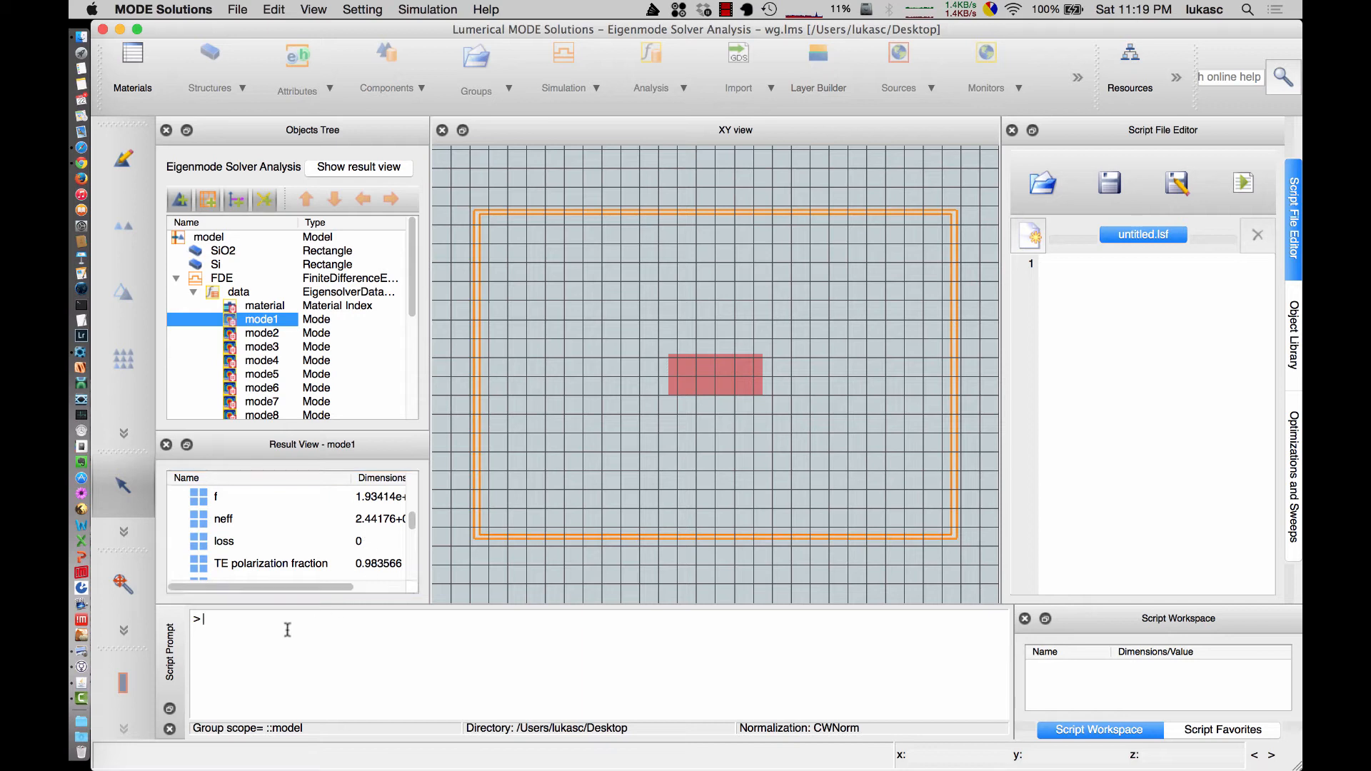
{"action": "right_click", "coordinate": [178, 644]}
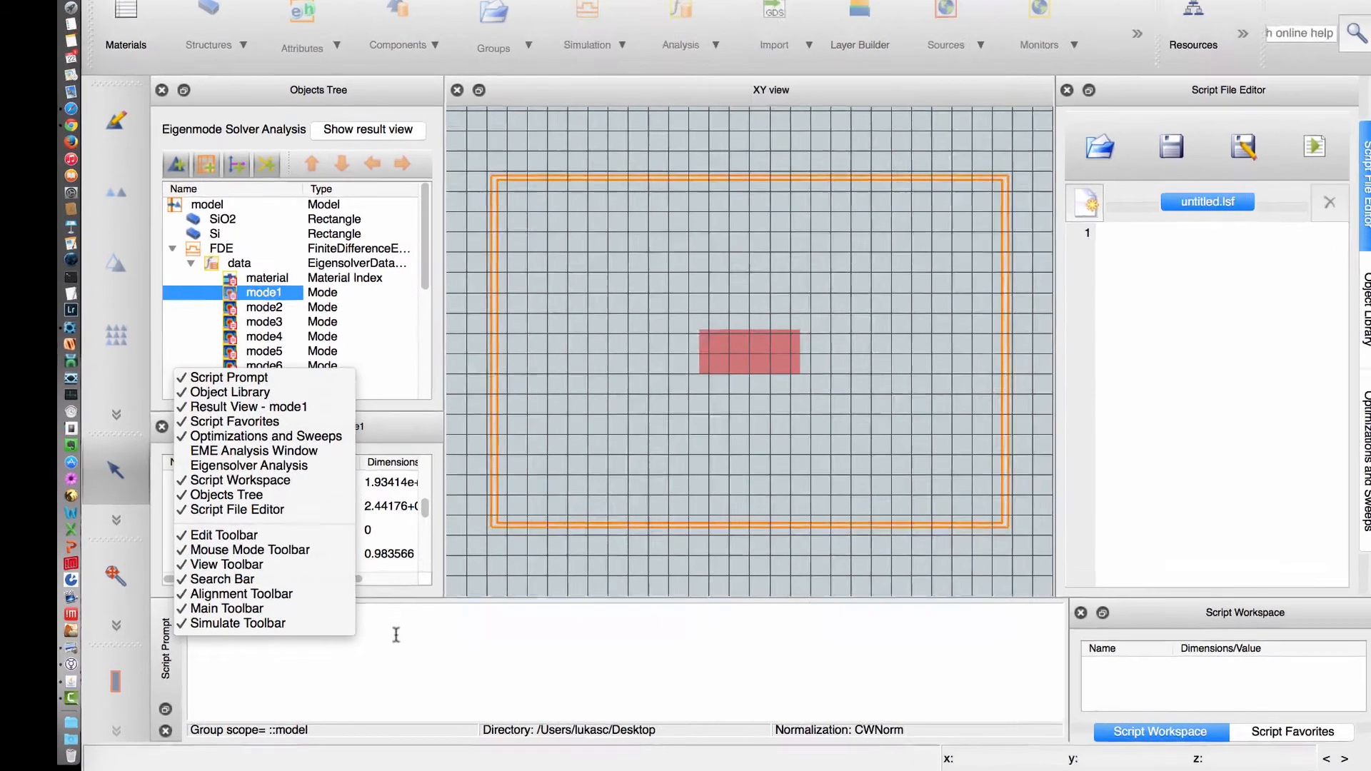
{"action": "left_click", "coordinate": [389, 638]}
{"action": "type", "text": "?"}
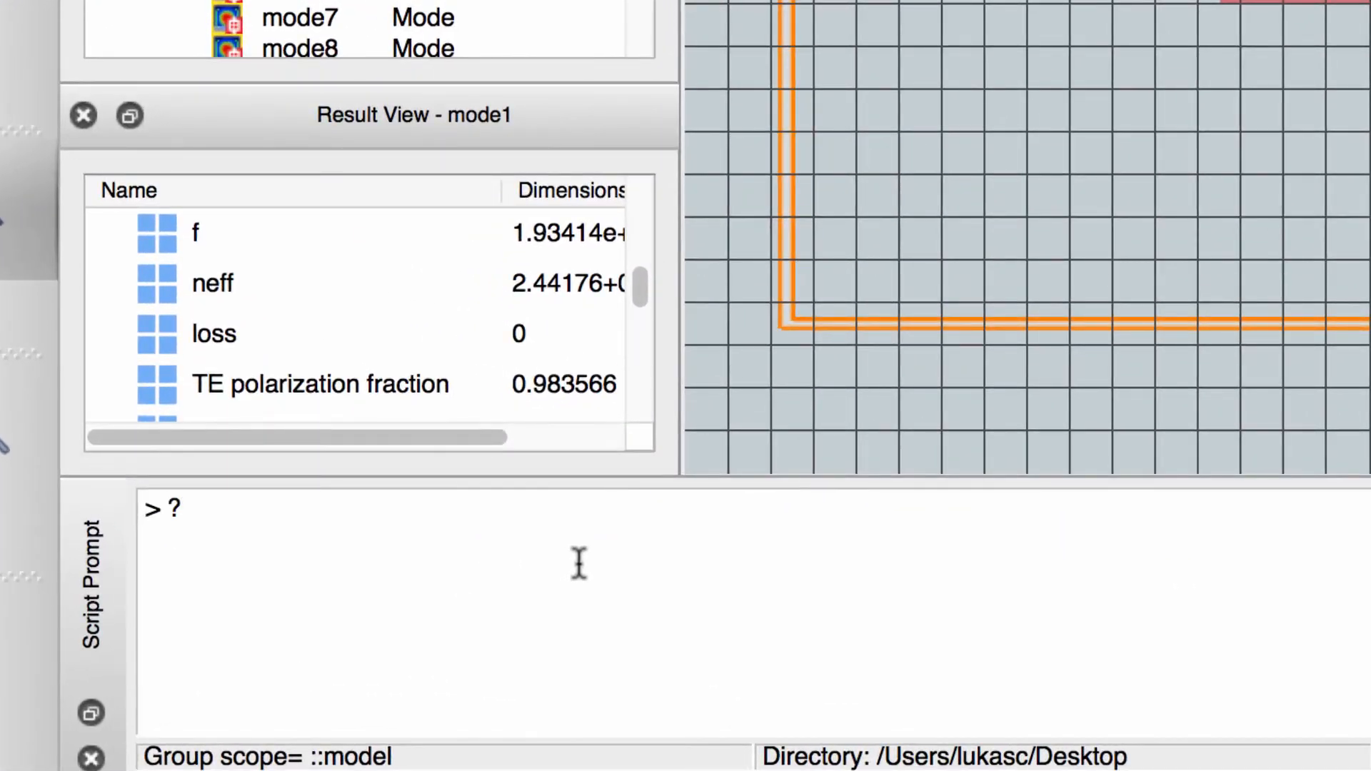
{"action": "type", "text": "getdata"}
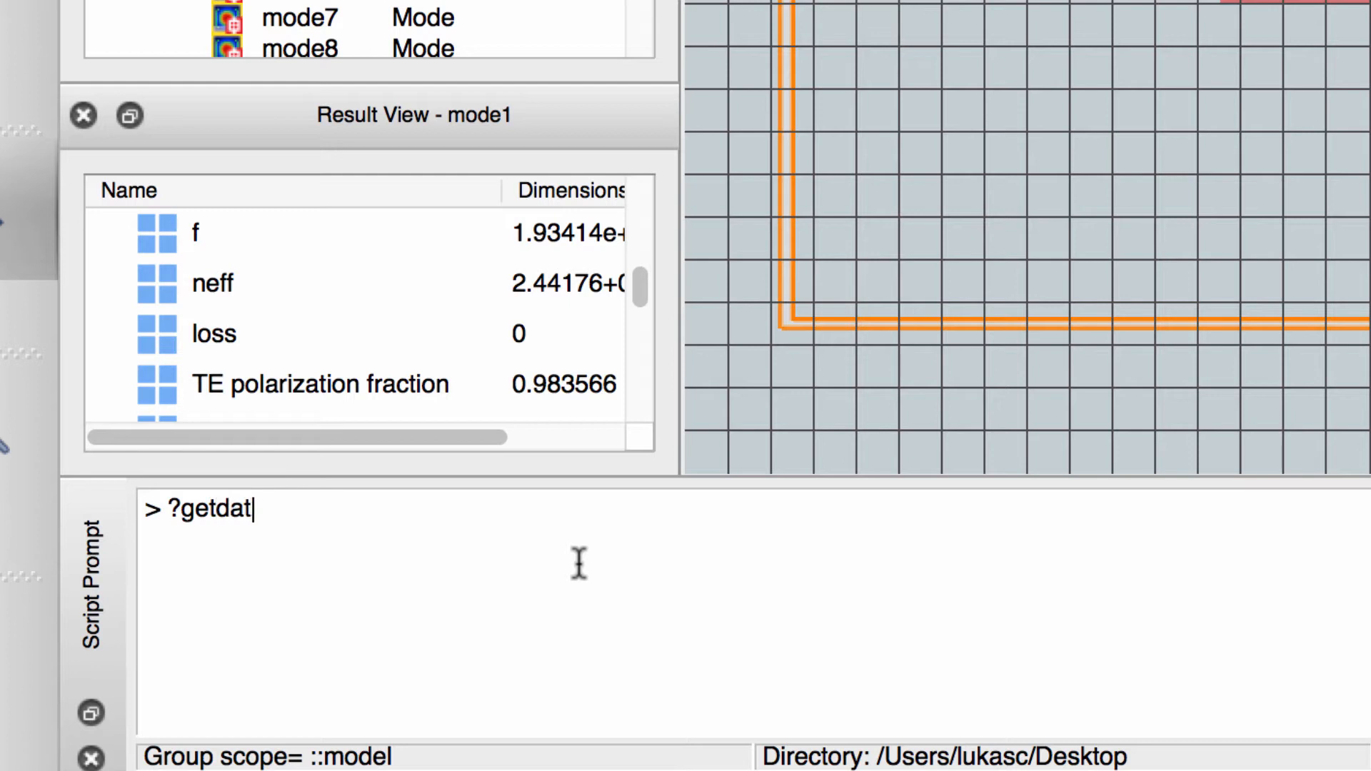
{"action": "key", "text": "Return"}
Copy the FDE::data::mode1 path from the dataset list and query its available data with ?getdata('FDE::data::mode1');.
{"action": "scroll", "coordinate": [578, 564], "scroll_direction": "up", "scroll_amount": 8}
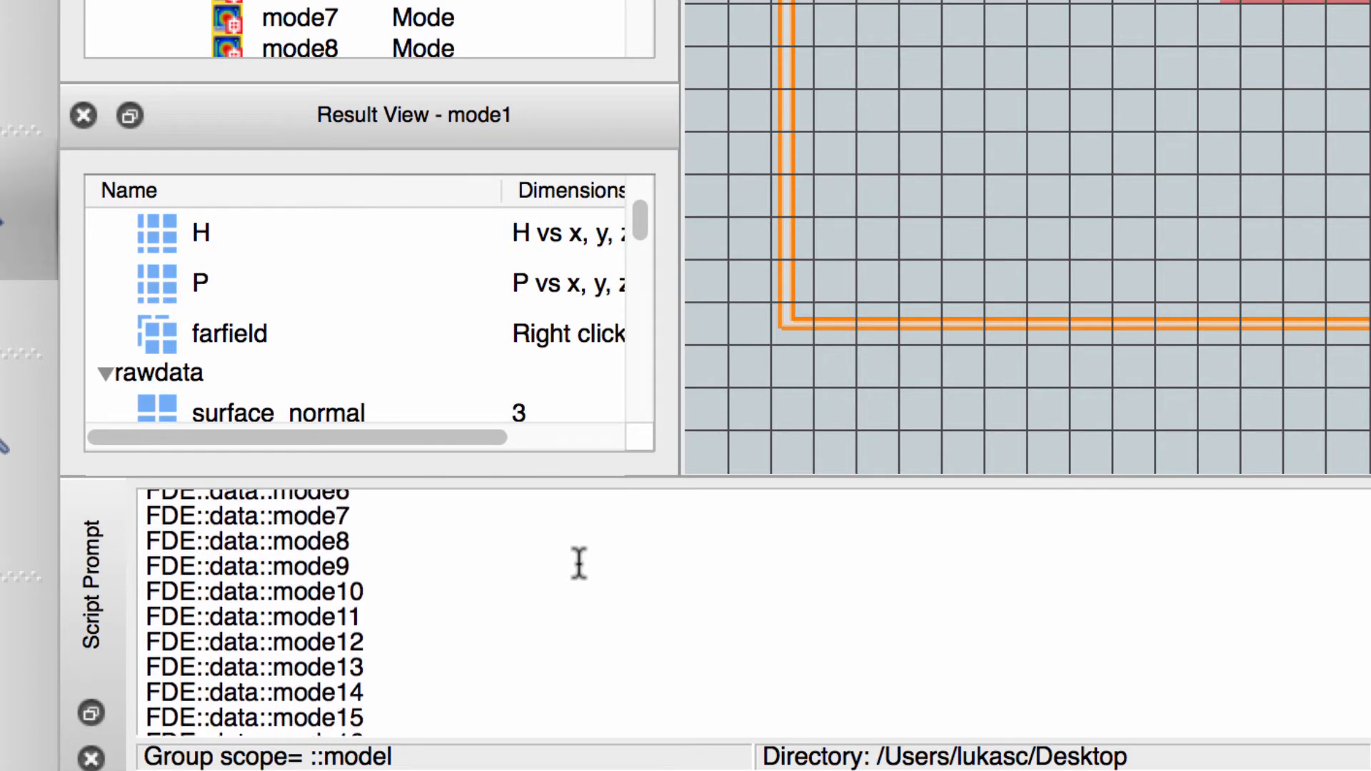
{"action": "double_click", "coordinate": [325, 584]}
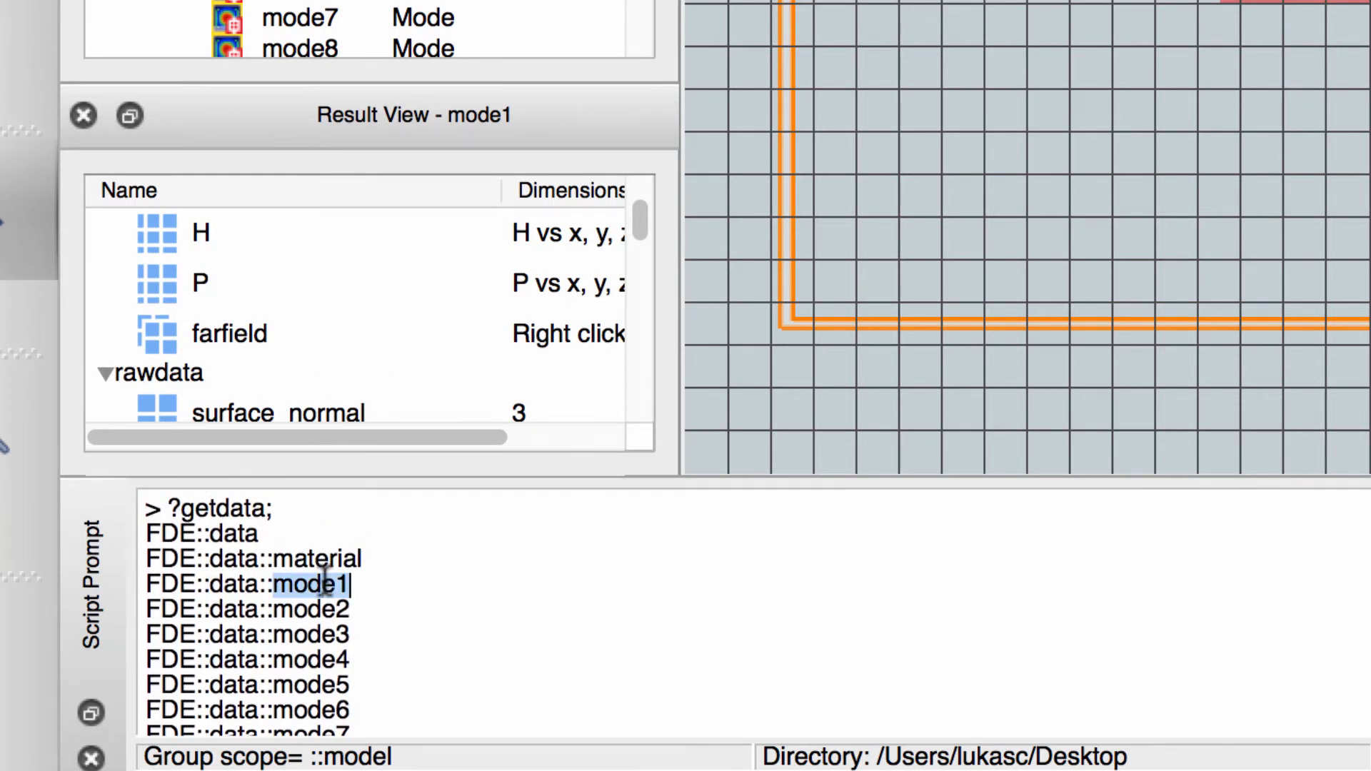
{"action": "left_click_drag", "start_coordinate": [325, 584], "coordinate": [141, 583]}
{"action": "key", "text": "super+c"}
{"action": "key", "text": "Up"}
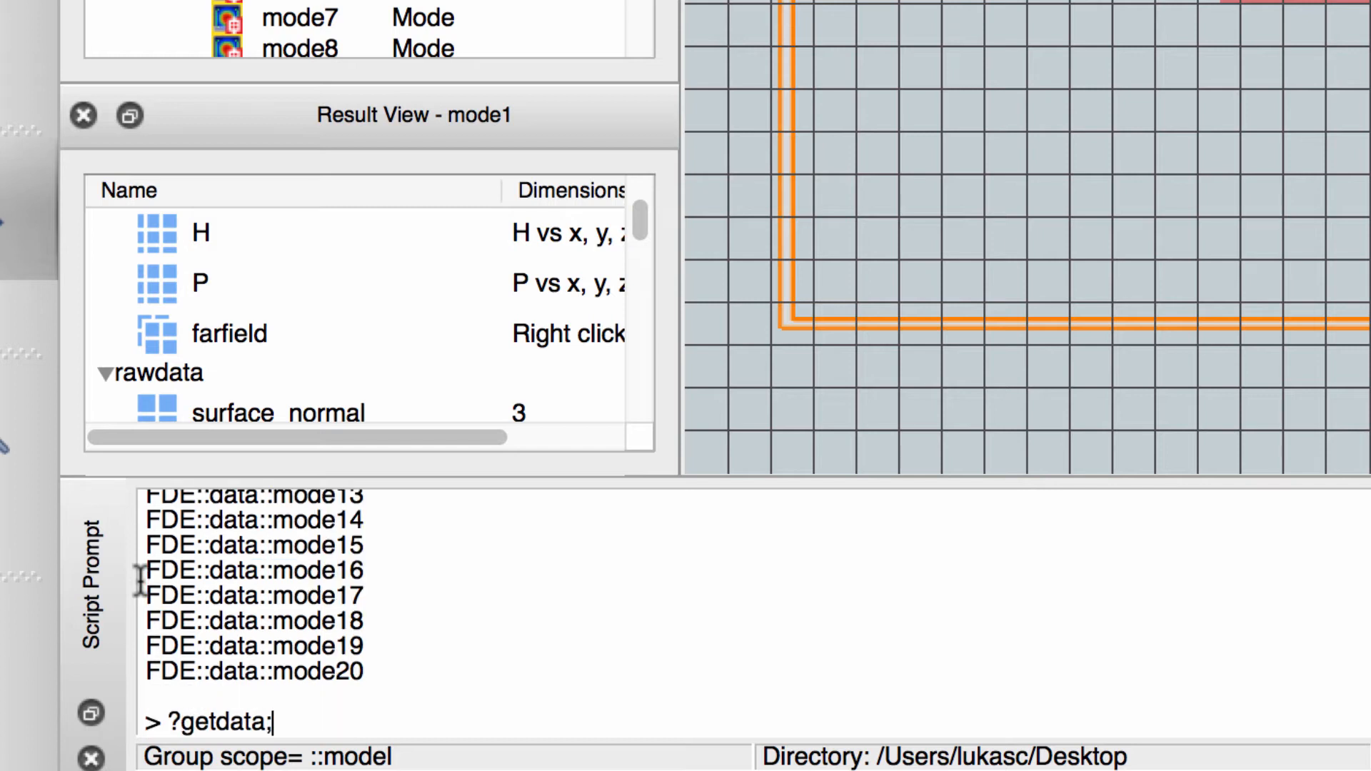
{"action": "key", "text": "Left"}
{"action": "type", "text": "('"}
{"action": "key", "text": "super+v"}
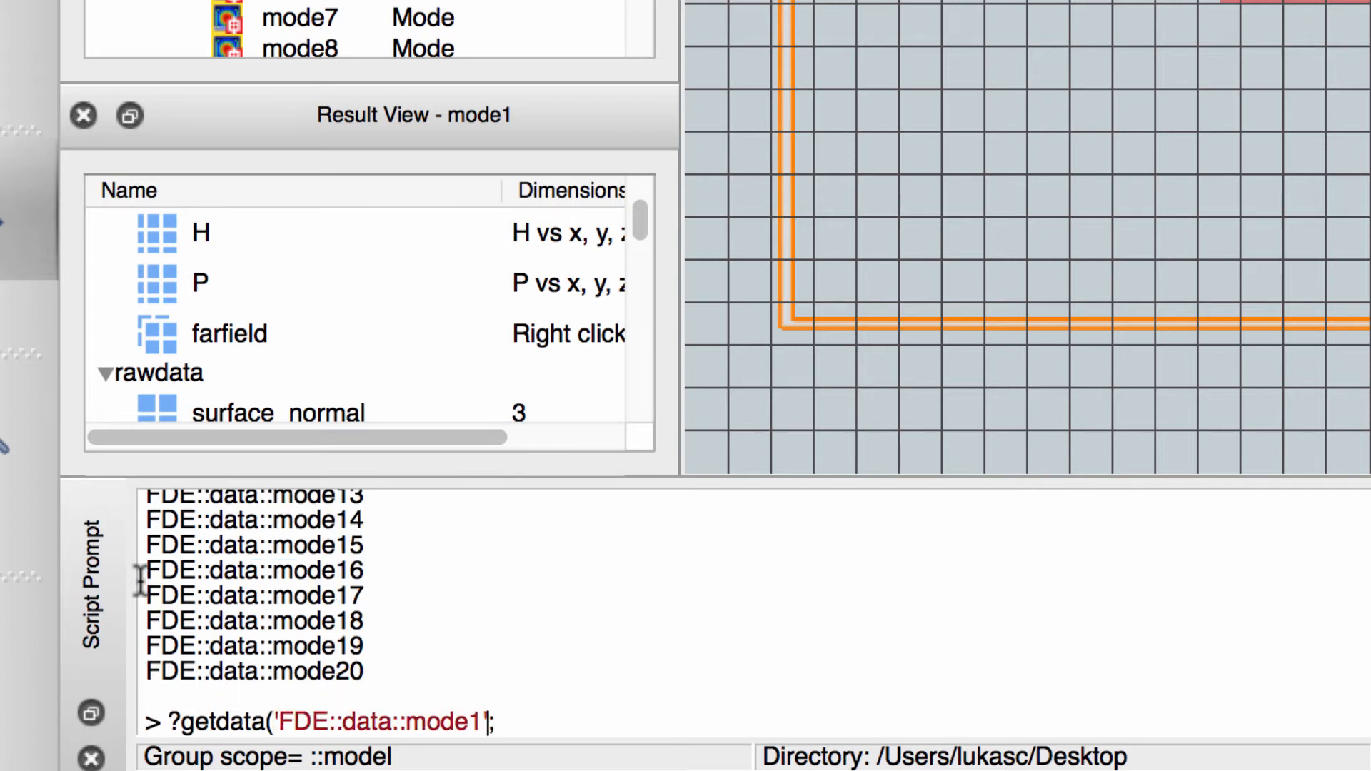
{"action": "type", "text": "')"}
{"action": "key", "text": "Return"}
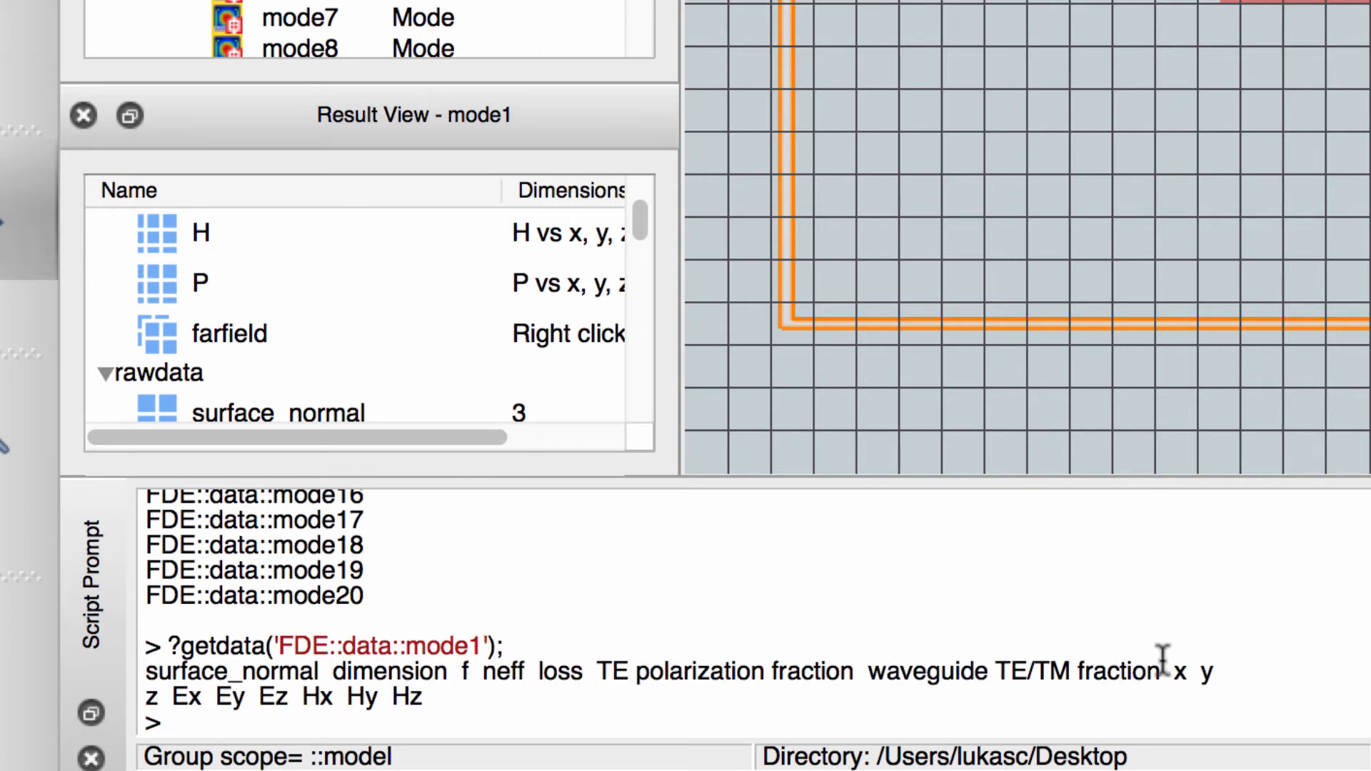
Print the effective index of mode1 with the script command ?getdata('FDE::data::mode1','neff');.
{"action": "double_click", "coordinate": [482, 673]}
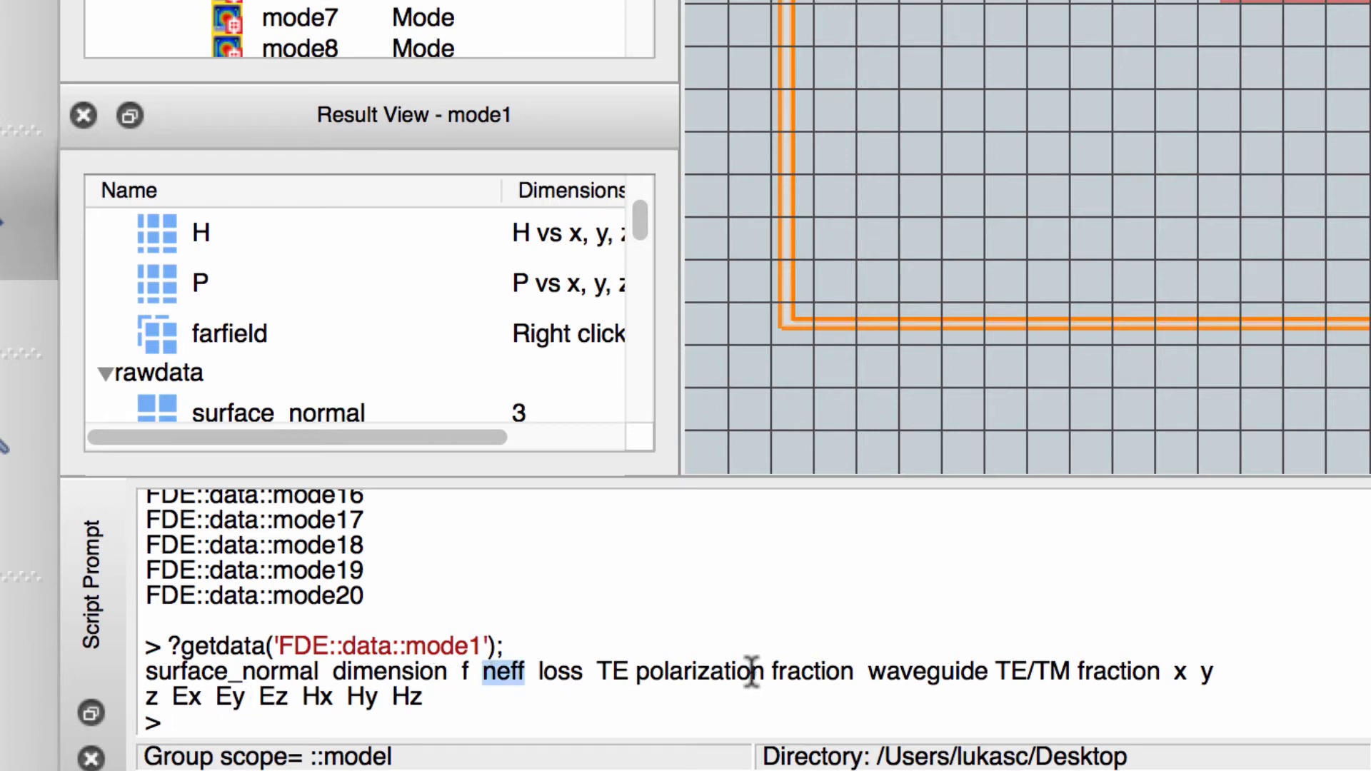
{"action": "key", "text": "Up"}
{"action": "key", "text": "Left"}
{"action": "key", "text": "Left"}
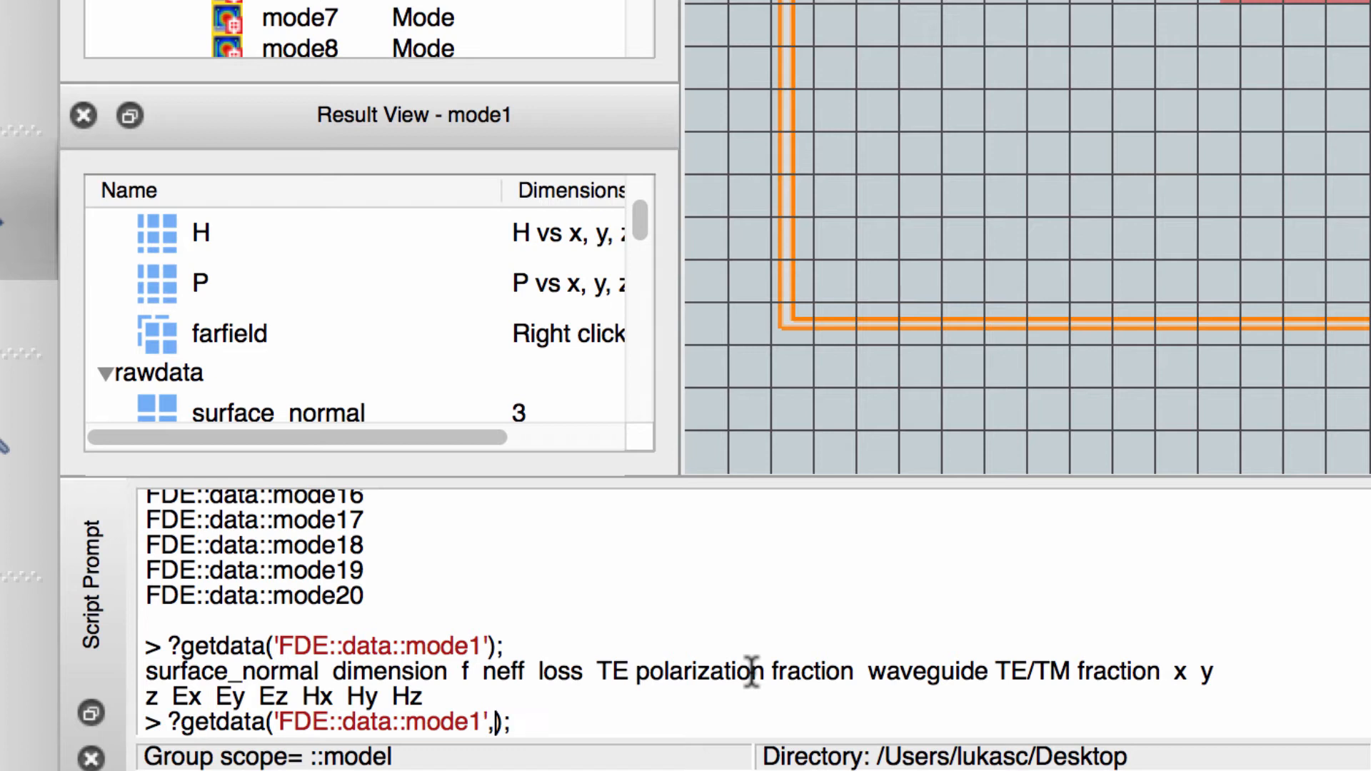
{"action": "type", "text": ",'neff'"}
{"action": "key", "text": "Return"}
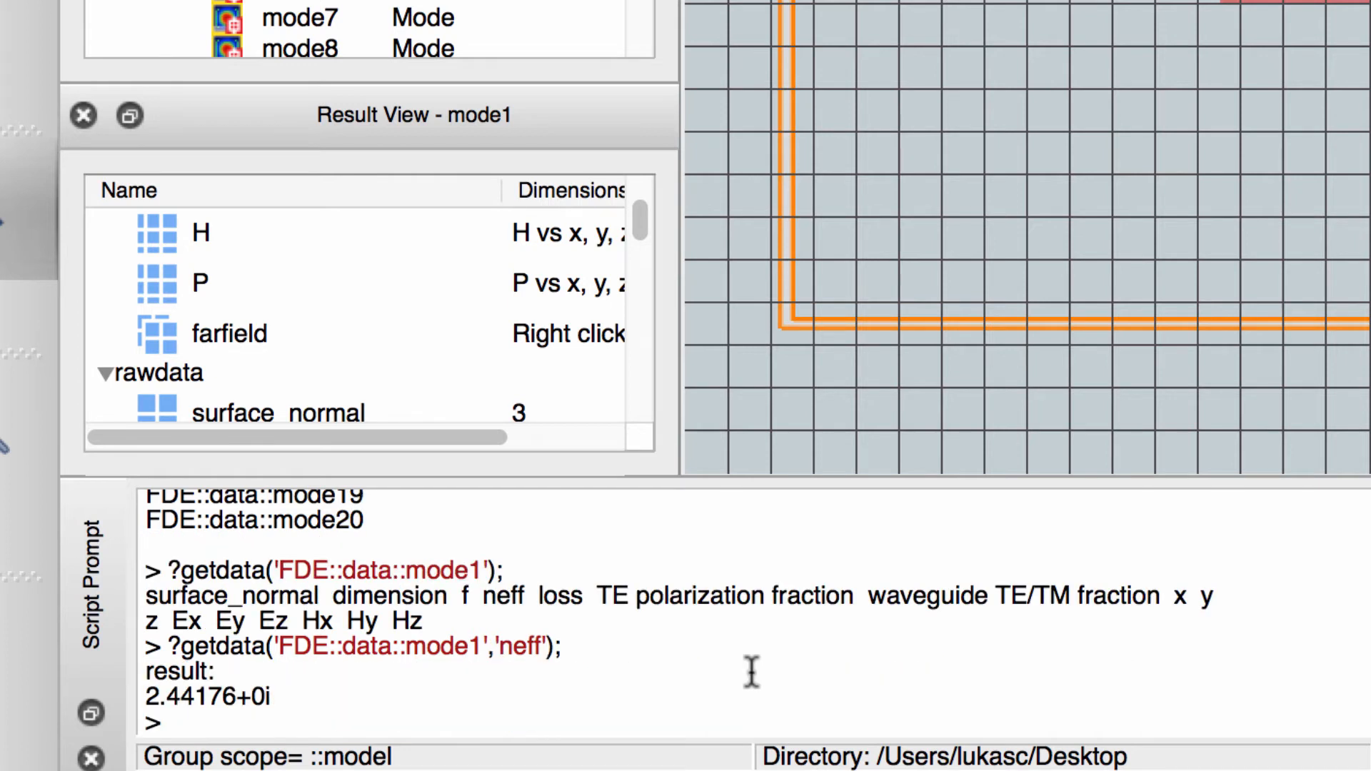
Store the absolute effective index of mode1 in a variable with ?neff_0=abs(getdata('FDE::data::mode1','neff'));.
{"action": "key", "text": "Up"}
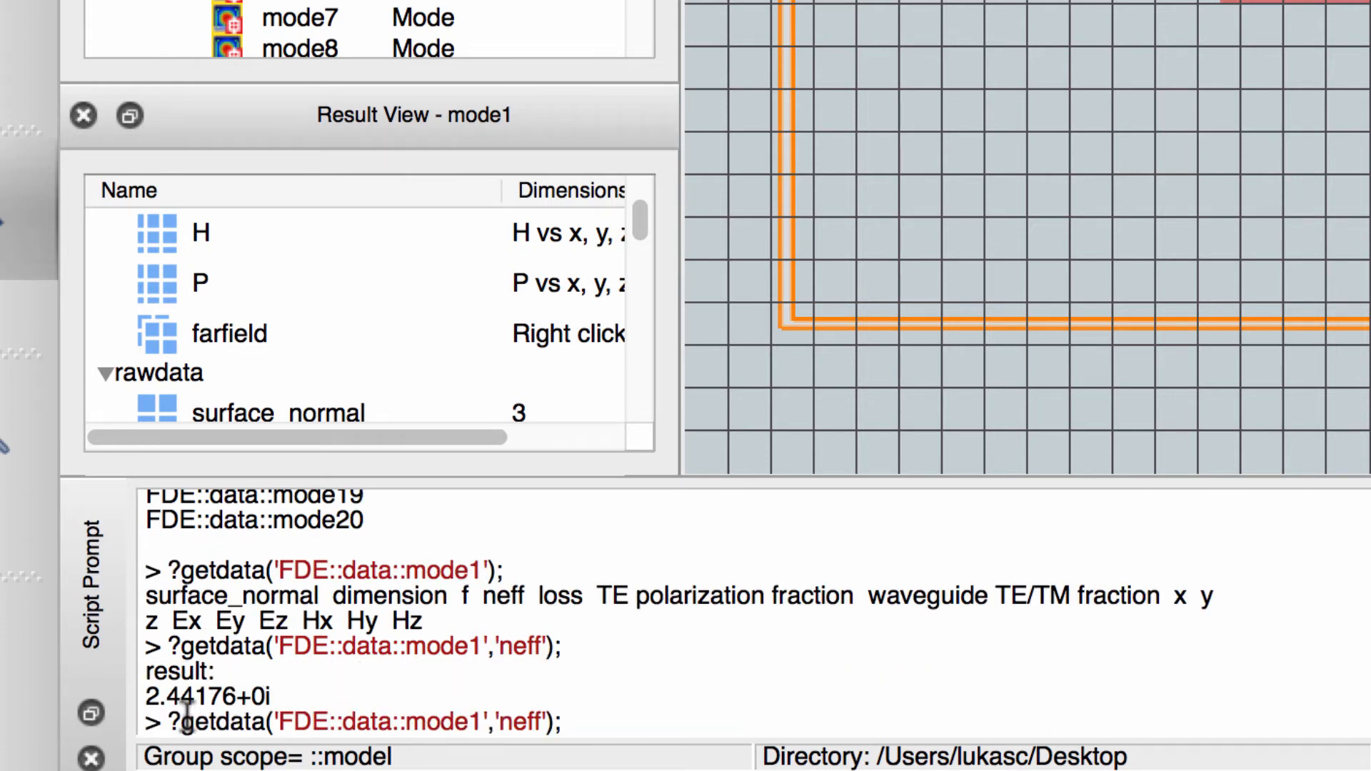
{"action": "type", "text": "n"}
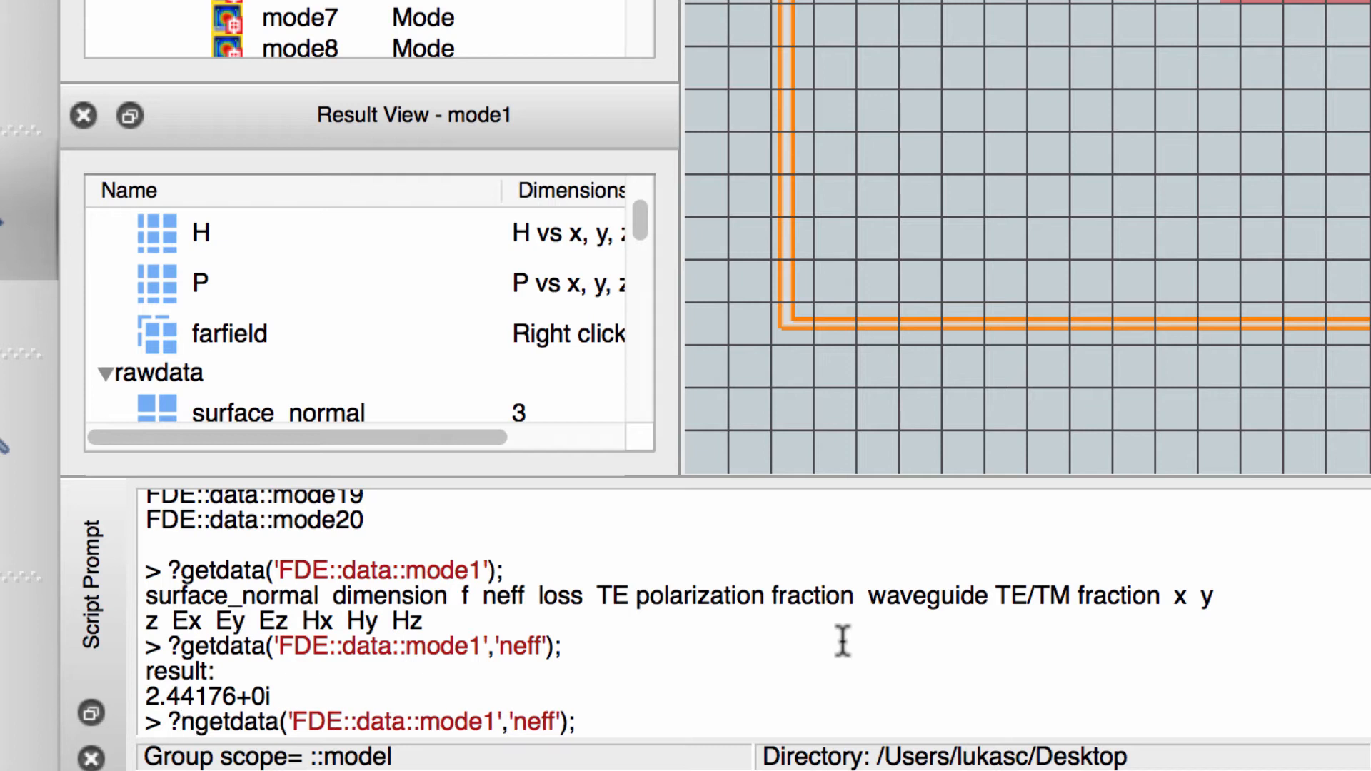
{"action": "type", "text": "eff_0="}
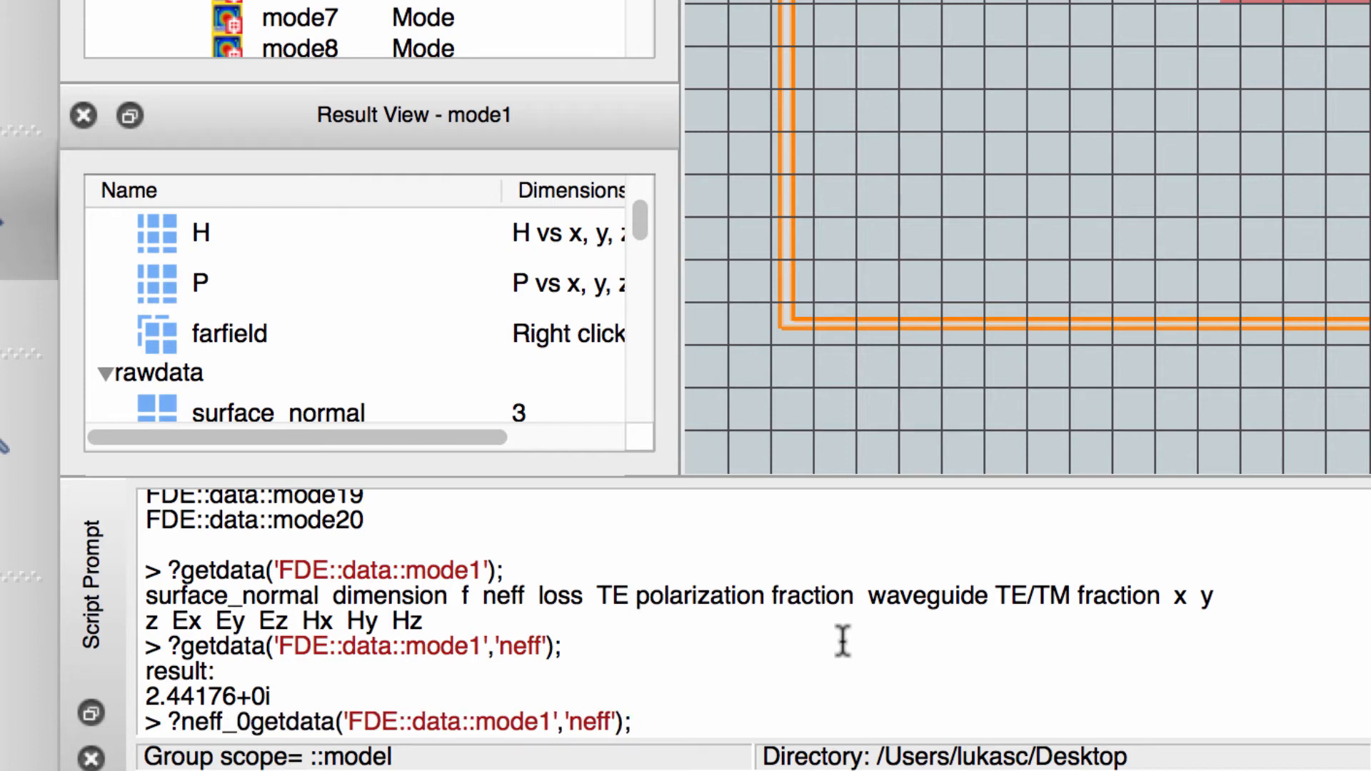
{"action": "type", "text": "abs("}
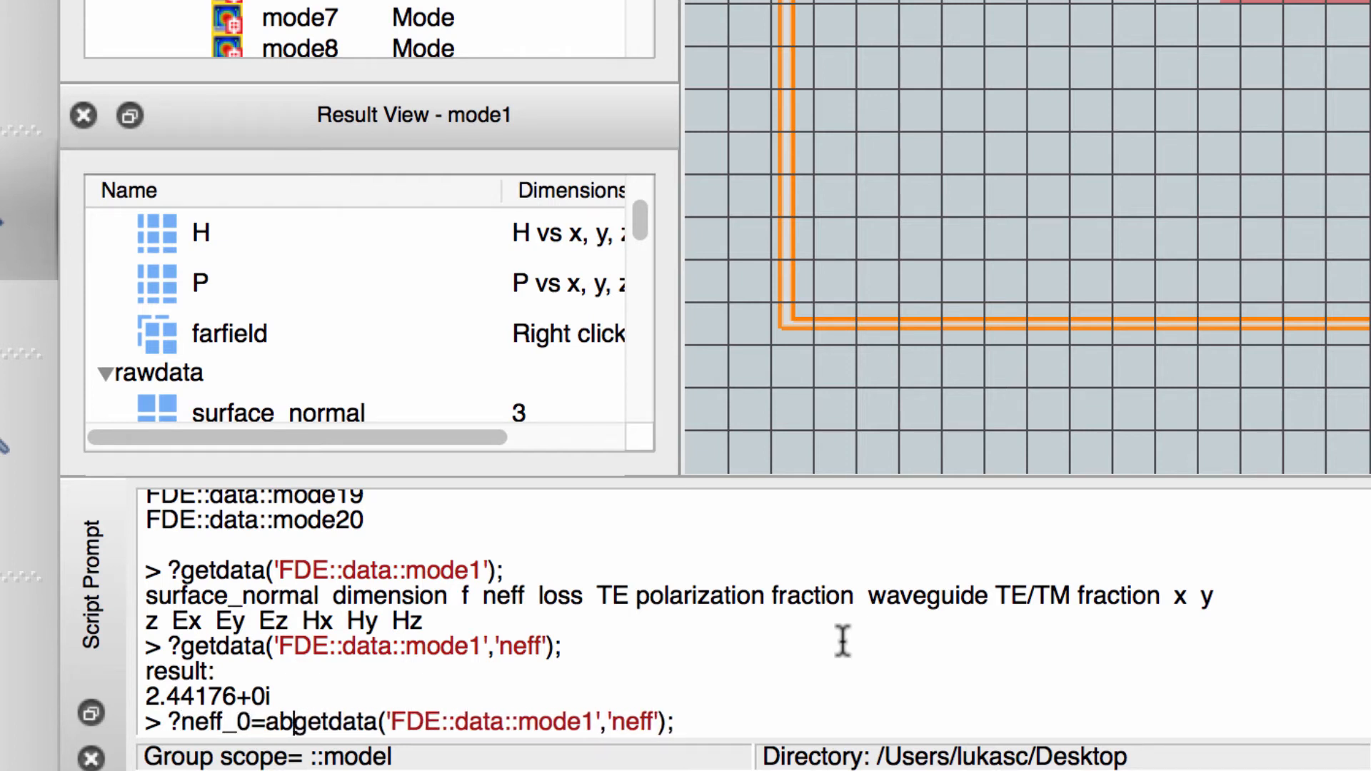
{"action": "left_click", "coordinate": [709, 721]}
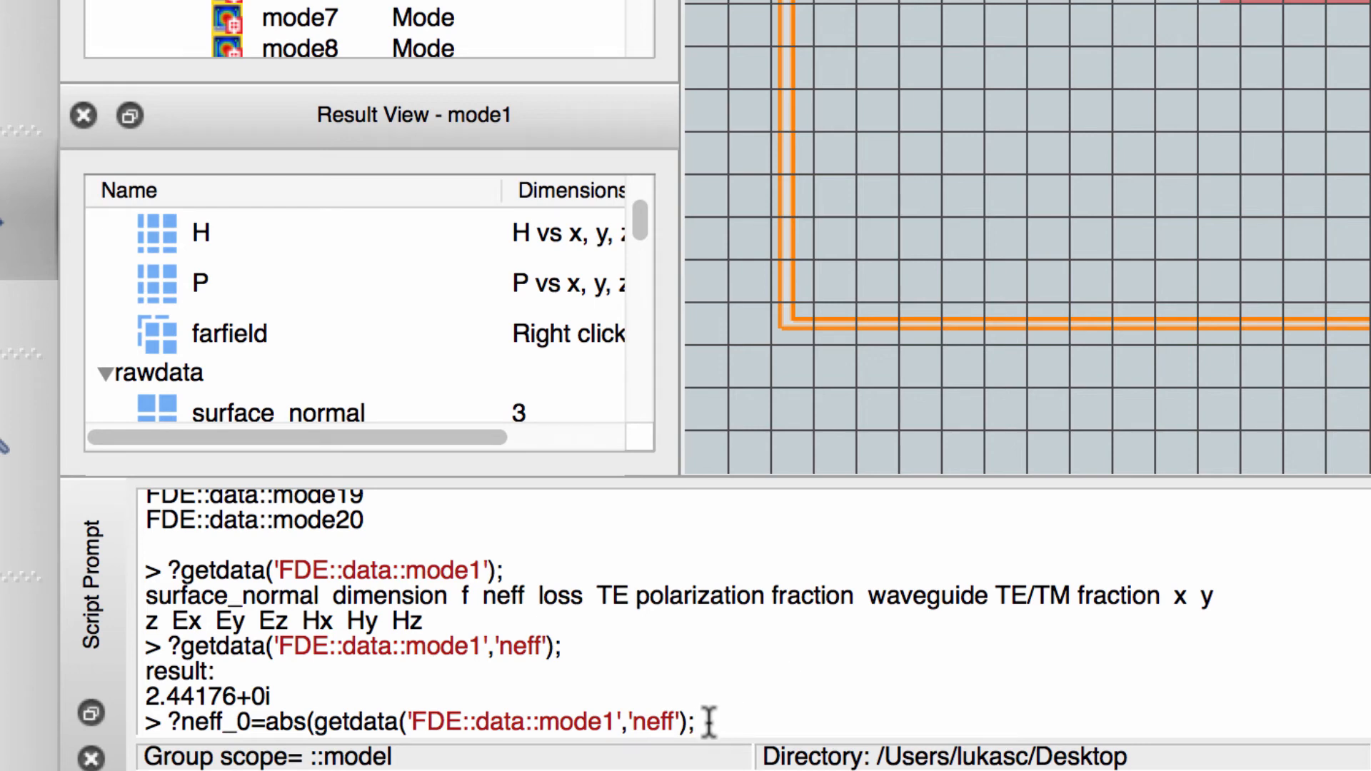
{"action": "key", "text": "Left"}
{"action": "type", "text": ")"}
{"action": "key", "text": "Return"}
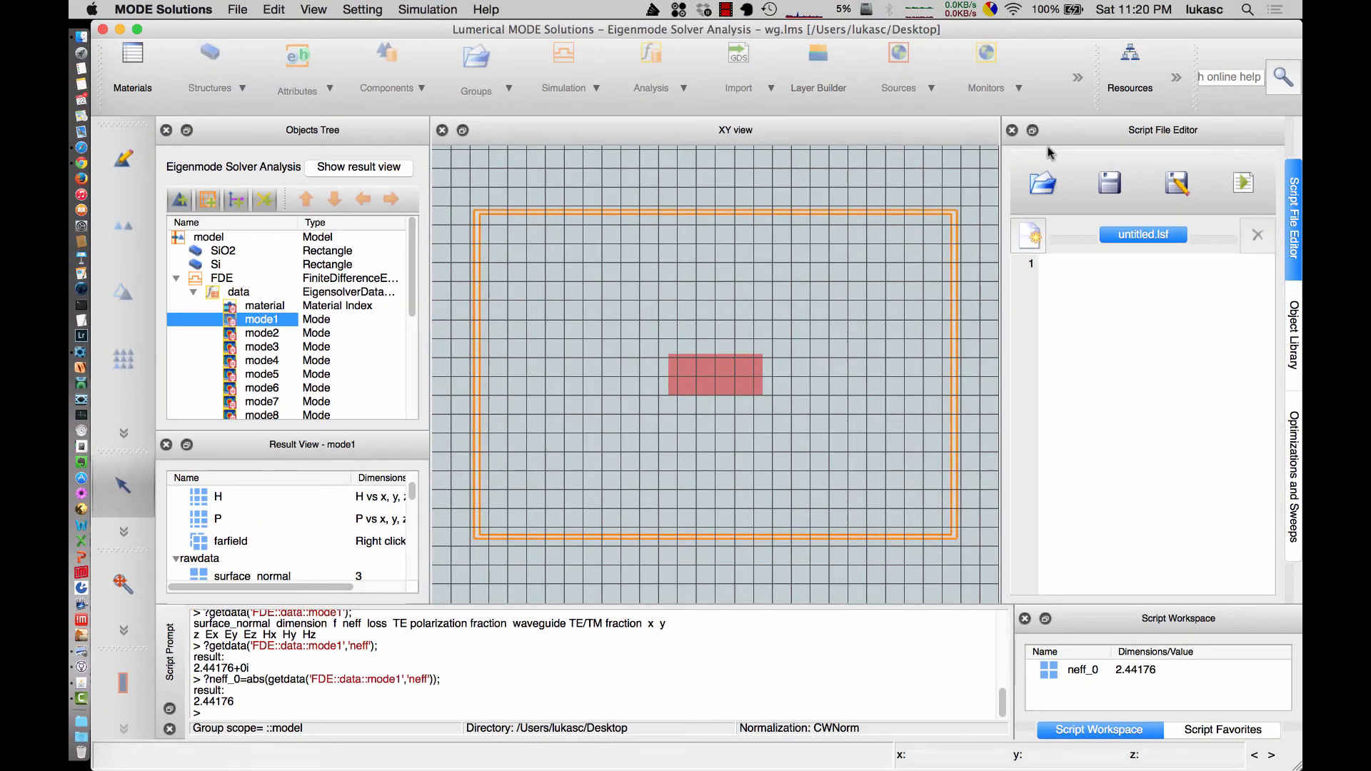
Switch the simulation back to layout mode and open the Material Database by way of the Material Explorer.
{"action": "left_click", "coordinate": [1175, 79]}
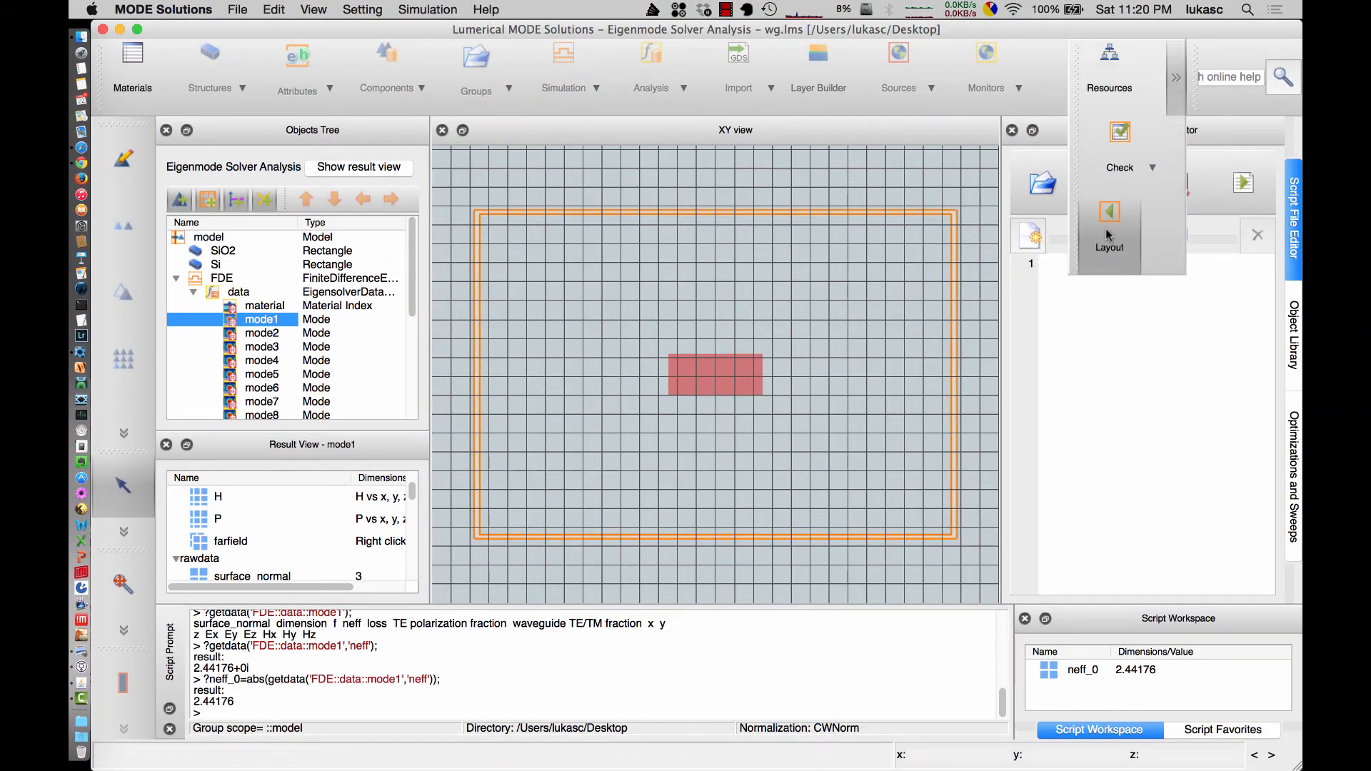
{"action": "left_click", "coordinate": [1109, 213]}
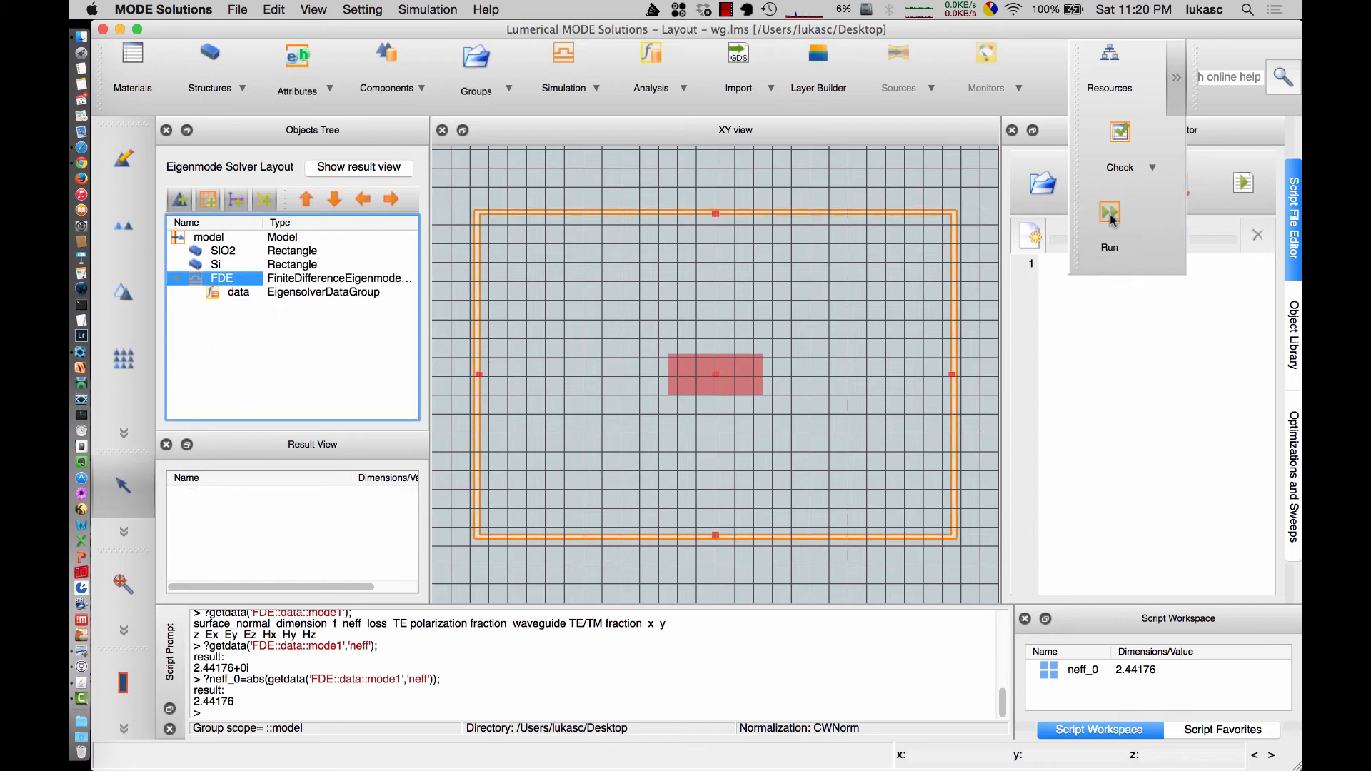
{"action": "left_click", "coordinate": [1152, 167]}
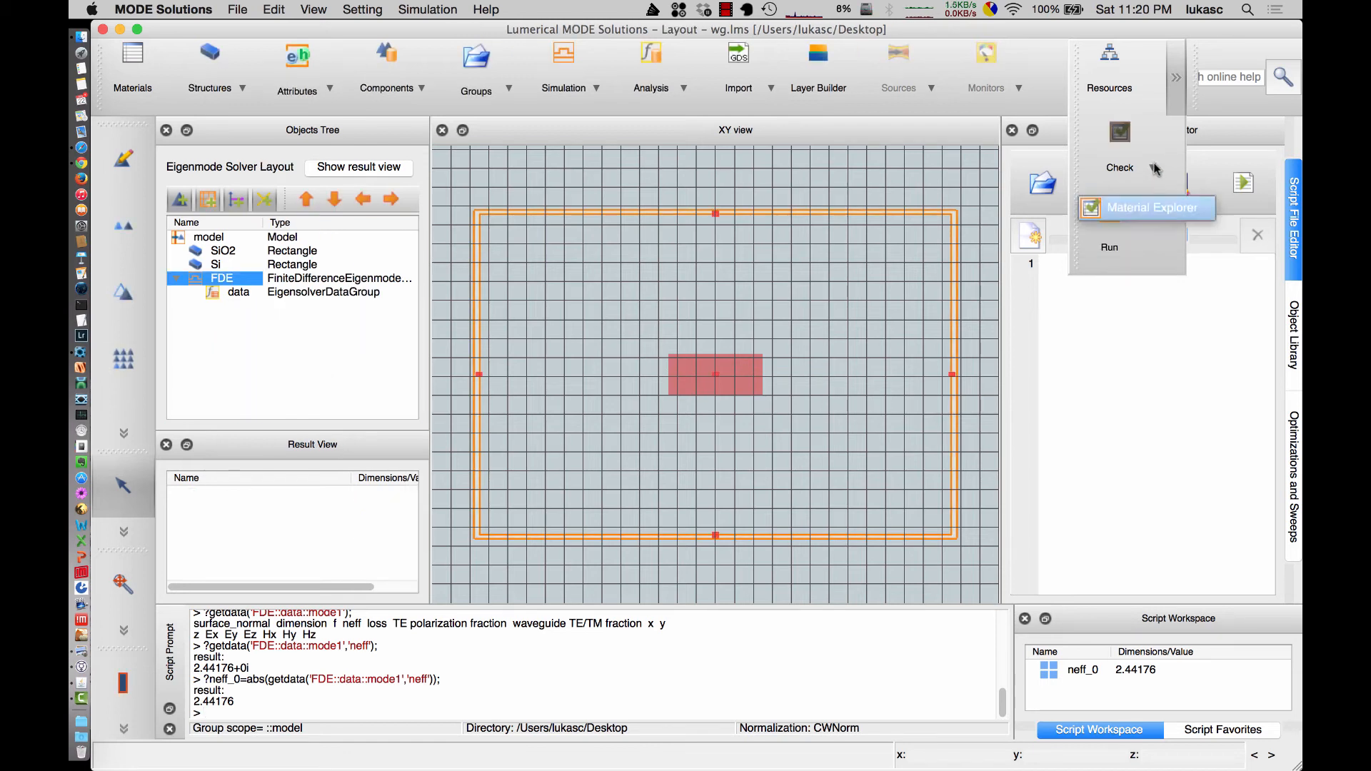
{"action": "left_click", "coordinate": [1162, 210]}
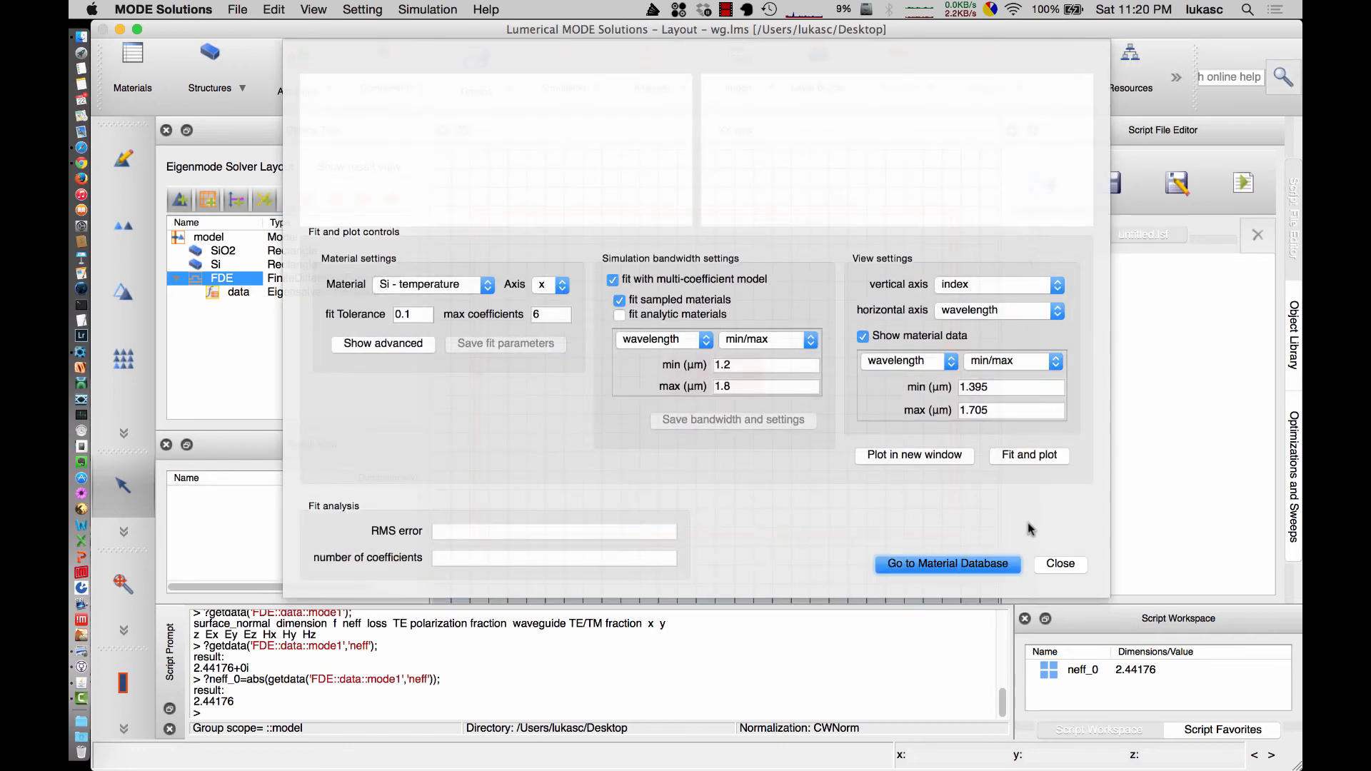
{"action": "left_click", "coordinate": [1003, 574]}
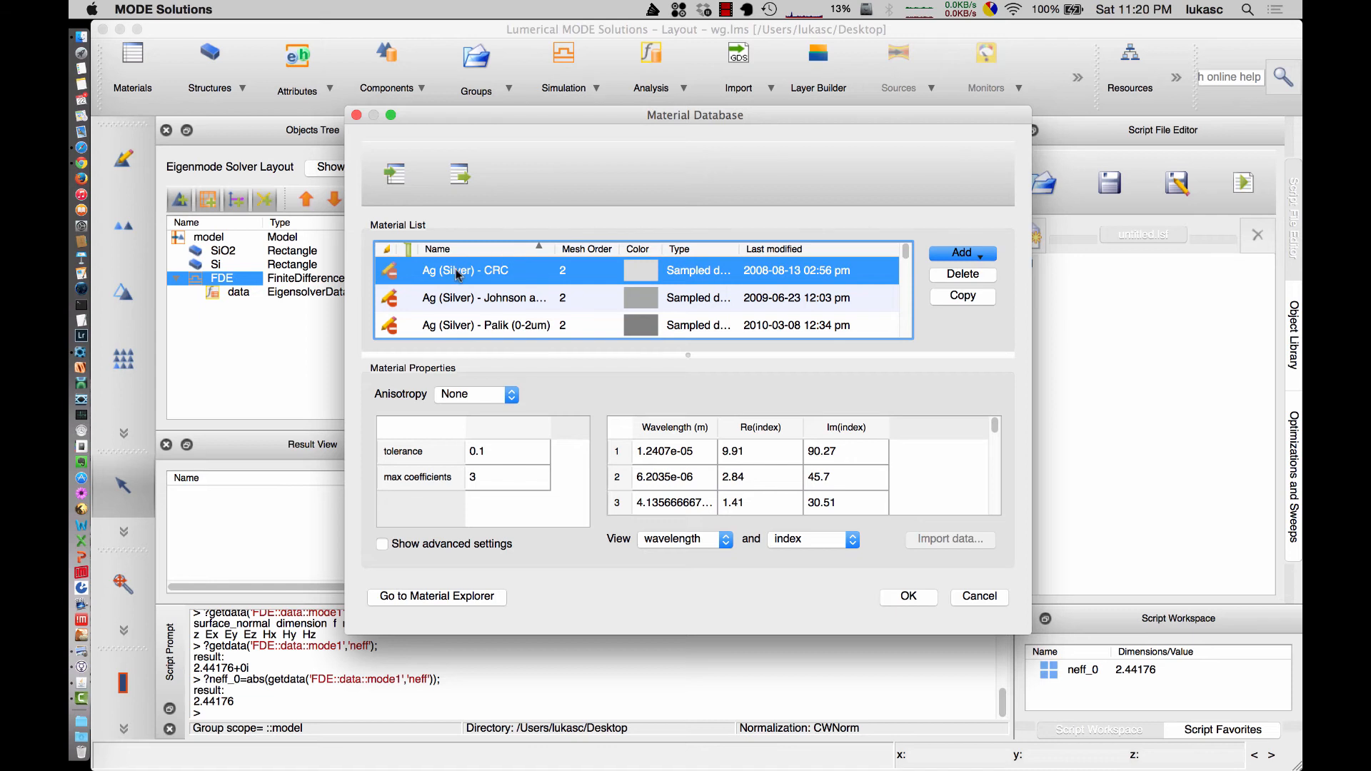
Set the x1 parameter of the Si - temperature material to 10 and accept the database changes.
{"action": "scroll", "coordinate": [459, 275], "scroll_direction": "down", "scroll_amount": 10}
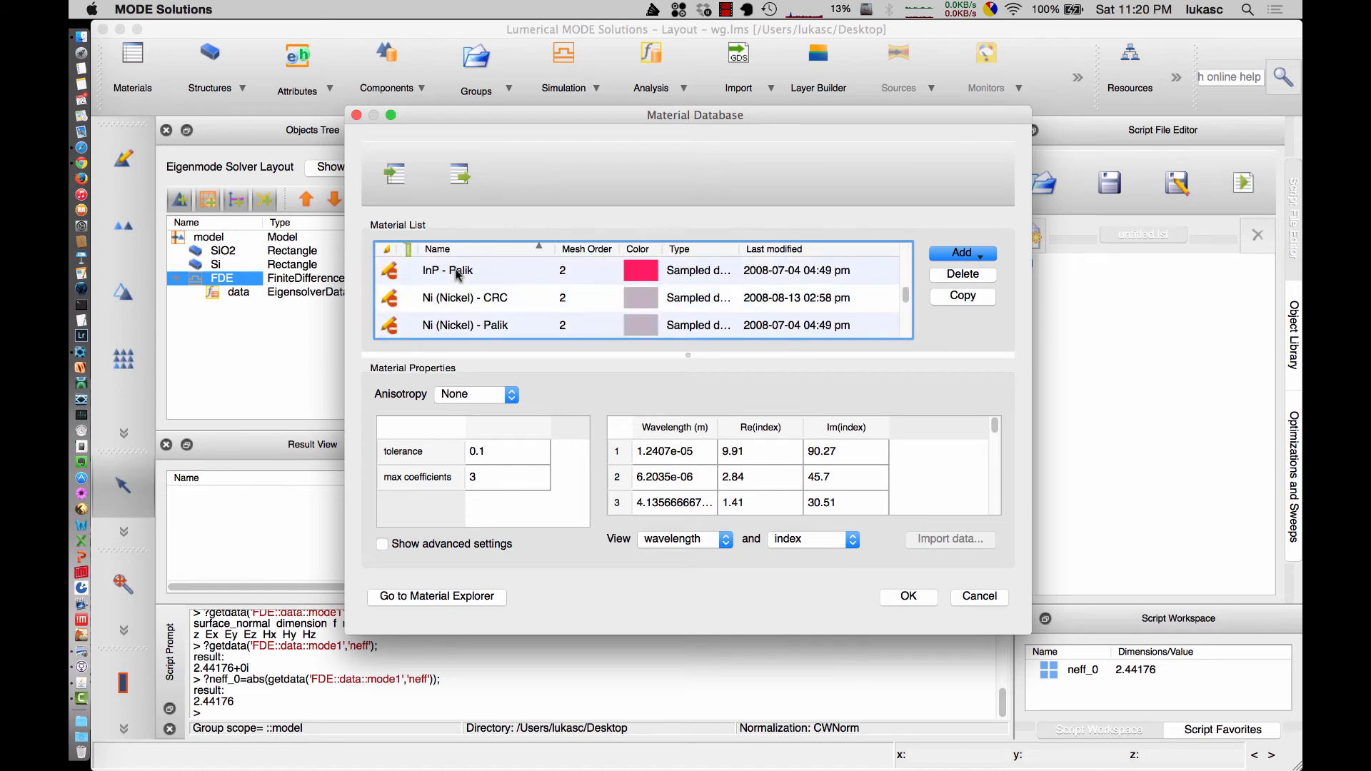
{"action": "scroll", "coordinate": [459, 274], "scroll_direction": "down", "scroll_amount": 6}
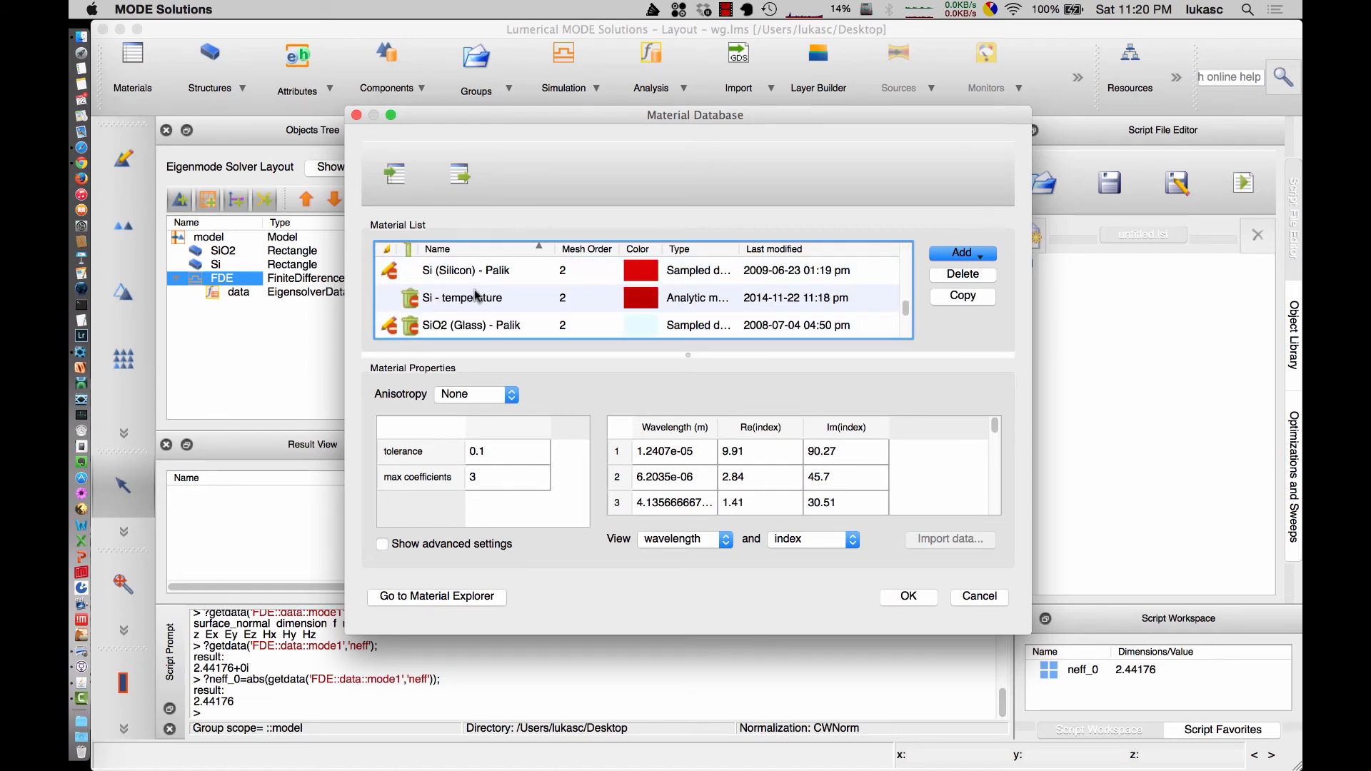
{"action": "left_click", "coordinate": [477, 296]}
{"action": "scroll", "coordinate": [761, 485], "scroll_direction": "down", "scroll_amount": 3}
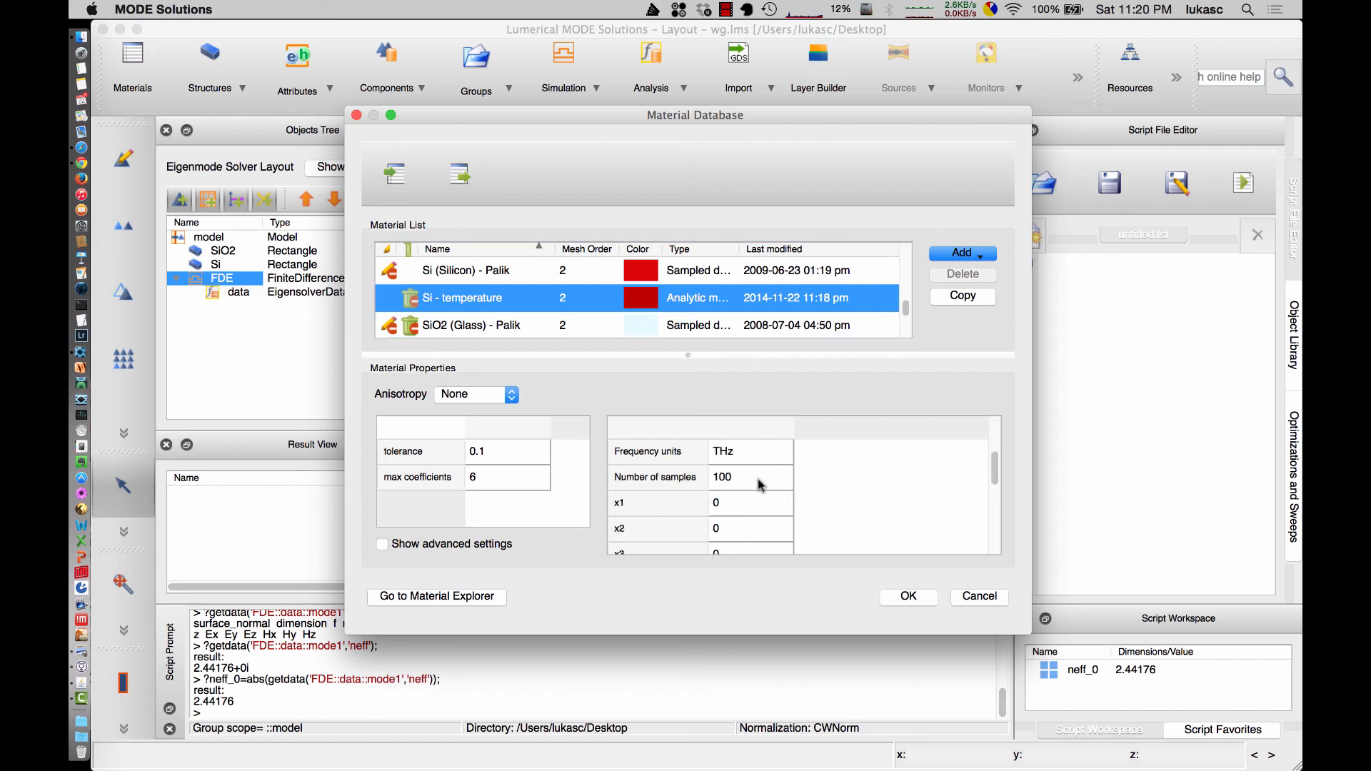
{"action": "left_click", "coordinate": [754, 504]}
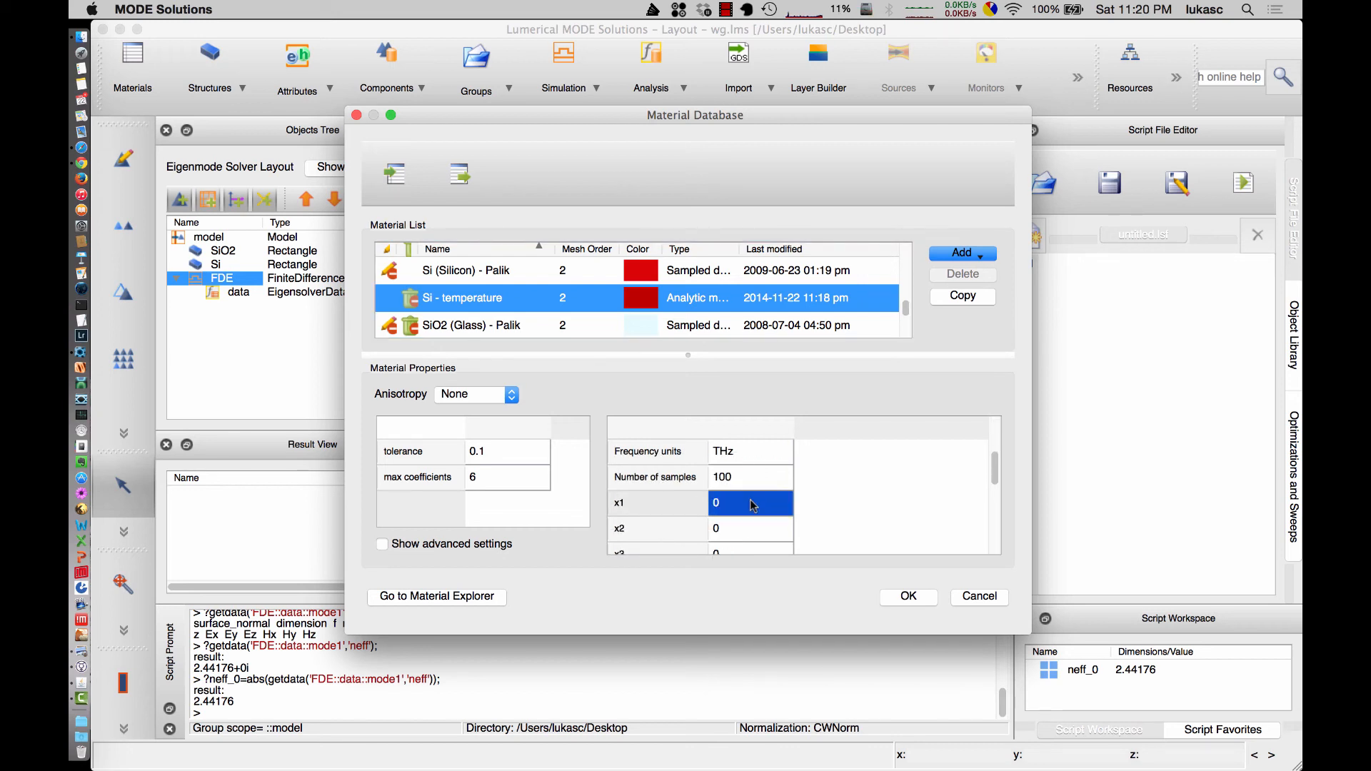
{"action": "type", "text": "1"}
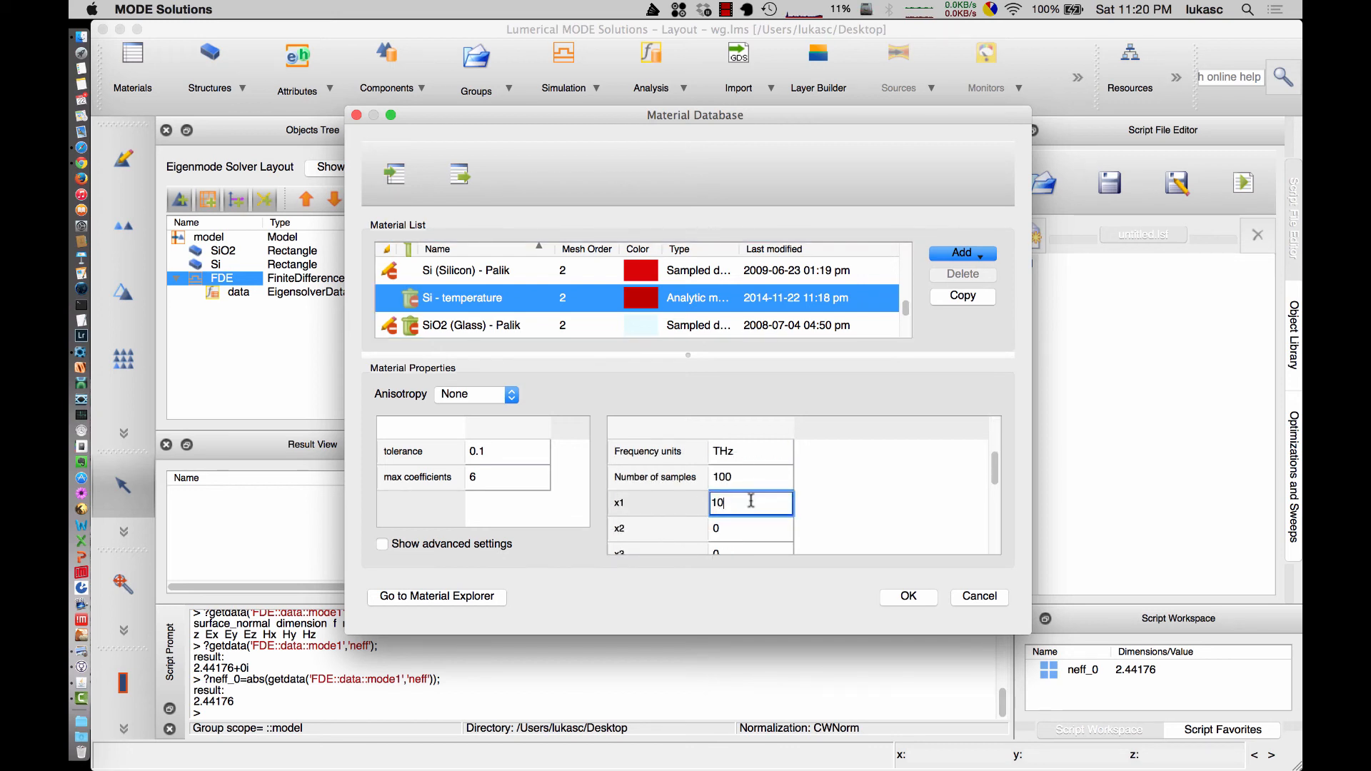
{"action": "left_click", "coordinate": [831, 503]}
{"action": "scroll", "coordinate": [831, 503], "scroll_direction": "up", "scroll_amount": 2}
{"action": "left_click", "coordinate": [907, 597]}
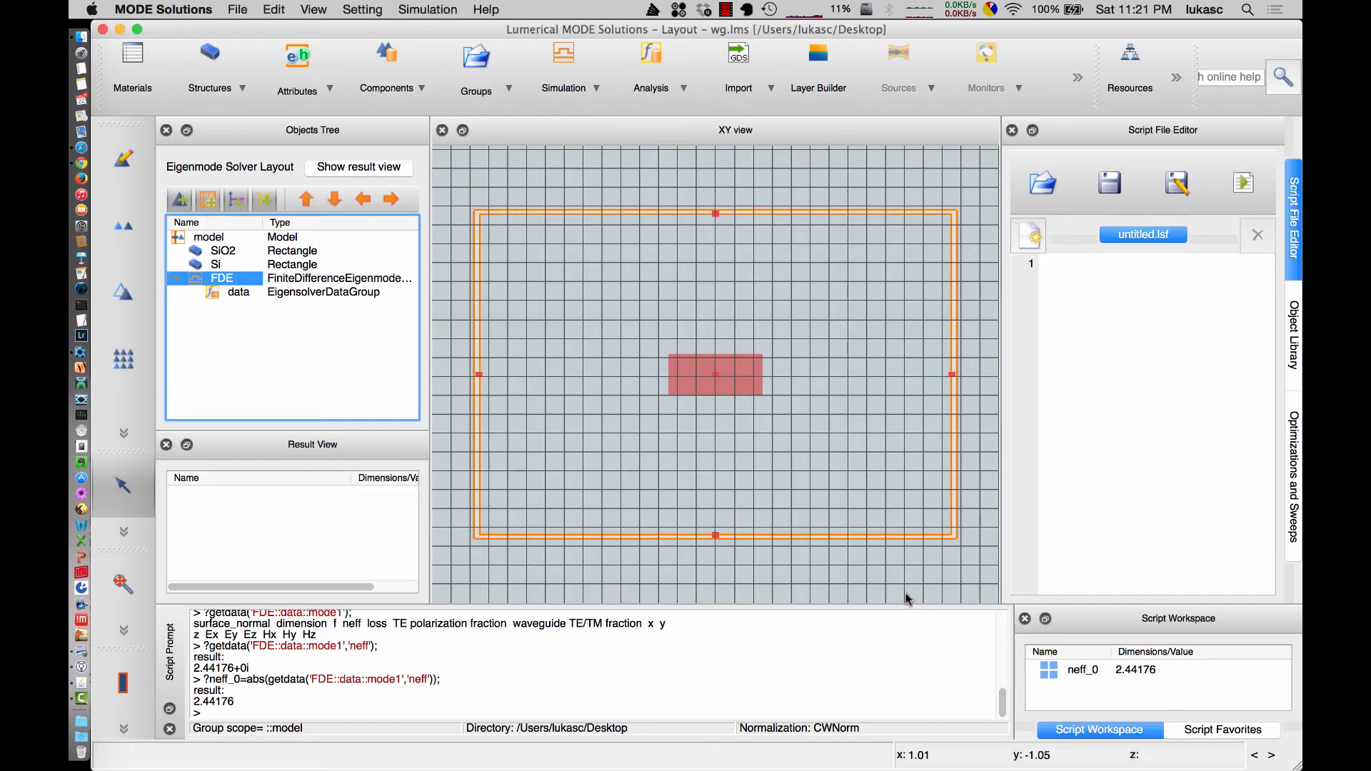
Run the eigenmode solver again, calculate the waveguide modes at 1.55 µm and close the Eigensolver Analysis window.
{"action": "left_click", "coordinate": [1175, 77]}
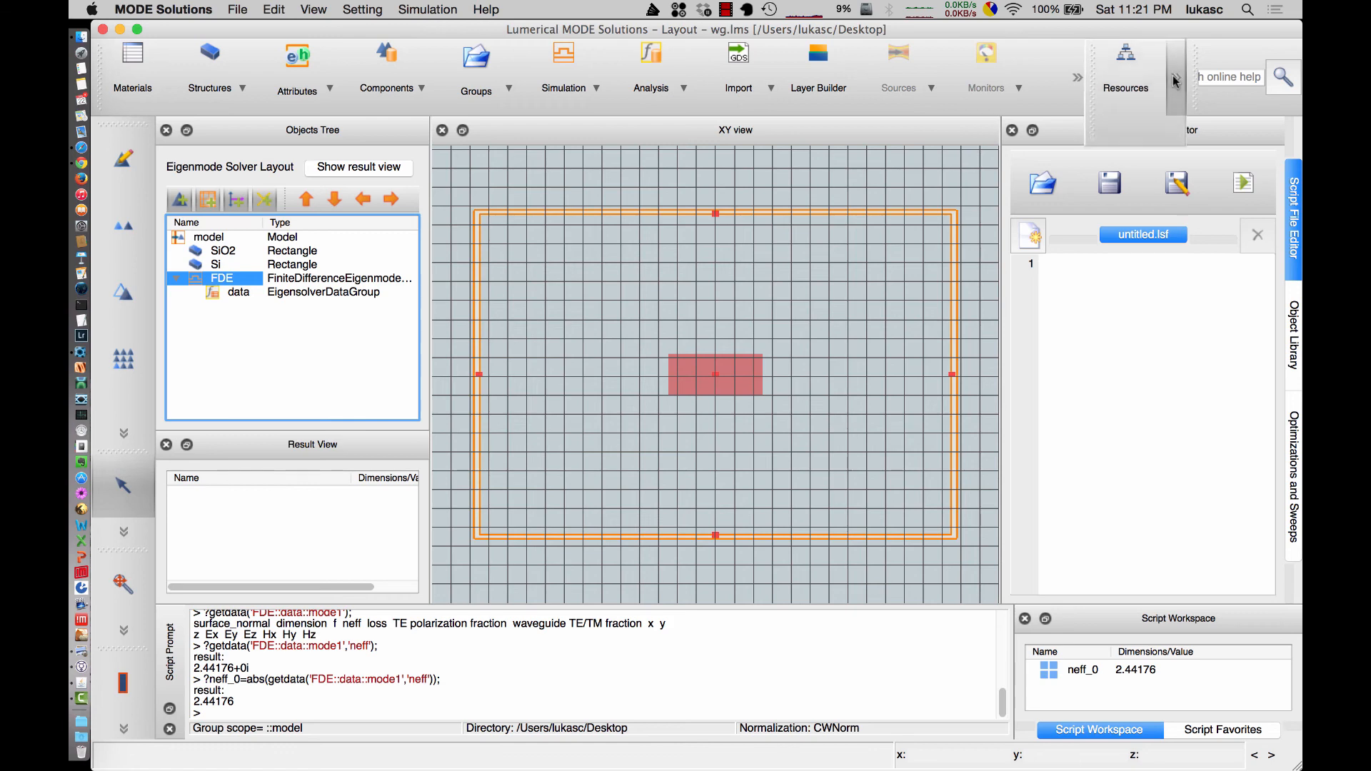
{"action": "left_click", "coordinate": [1123, 211]}
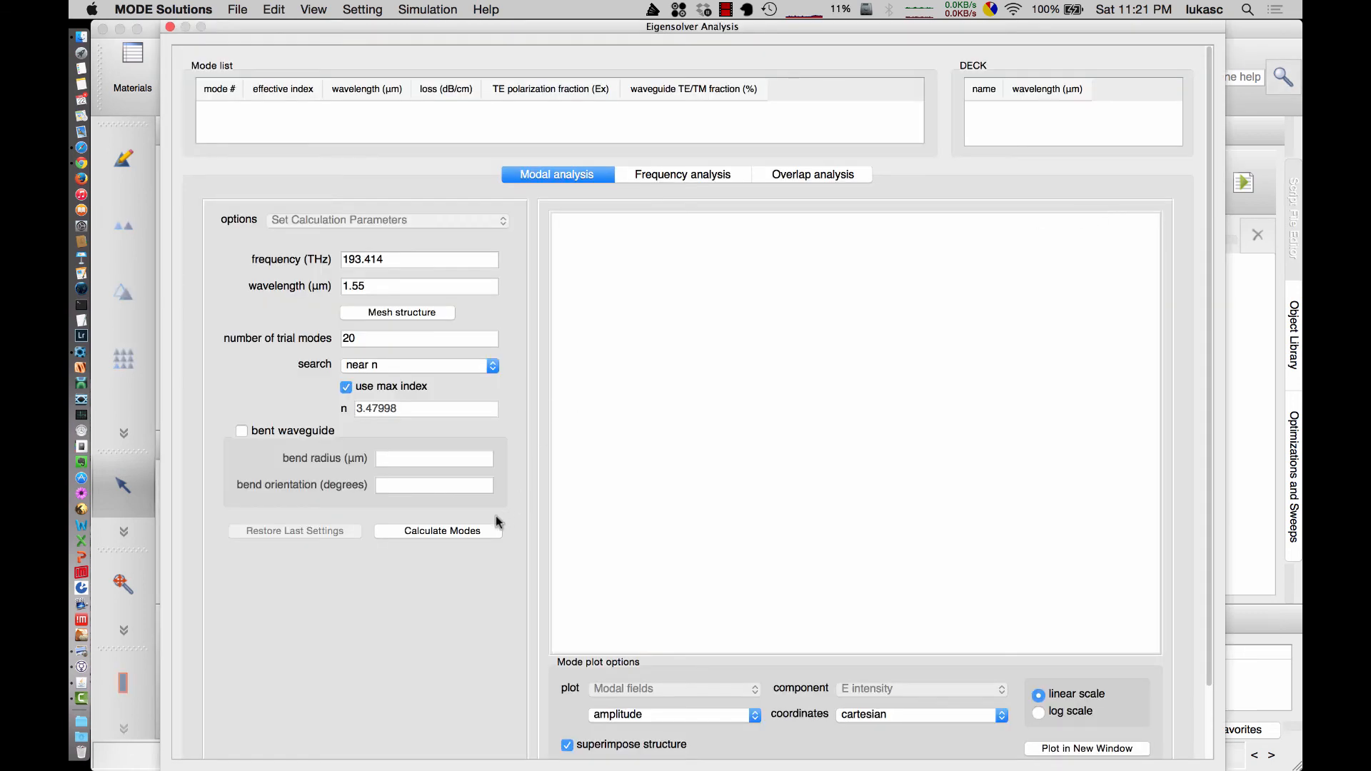
{"action": "left_click", "coordinate": [475, 531]}
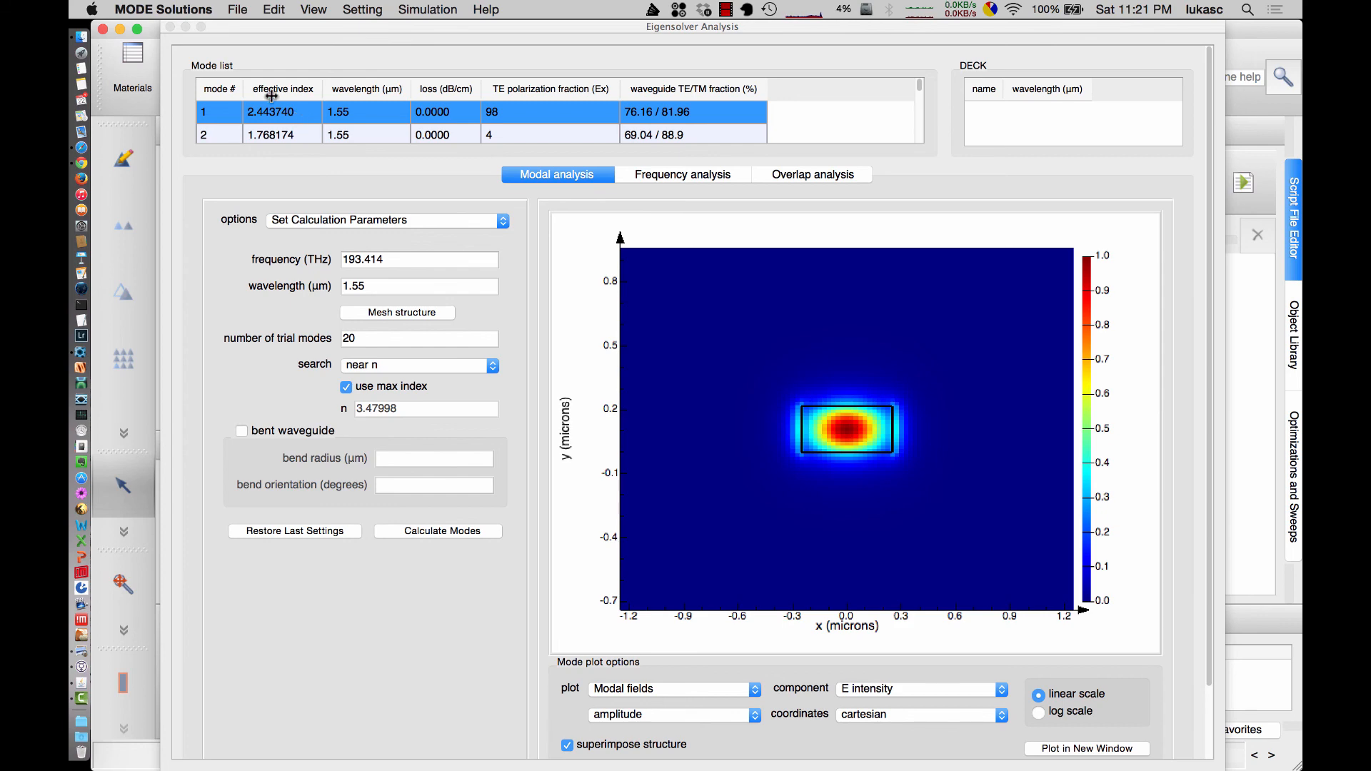
{"action": "left_click", "coordinate": [170, 26]}
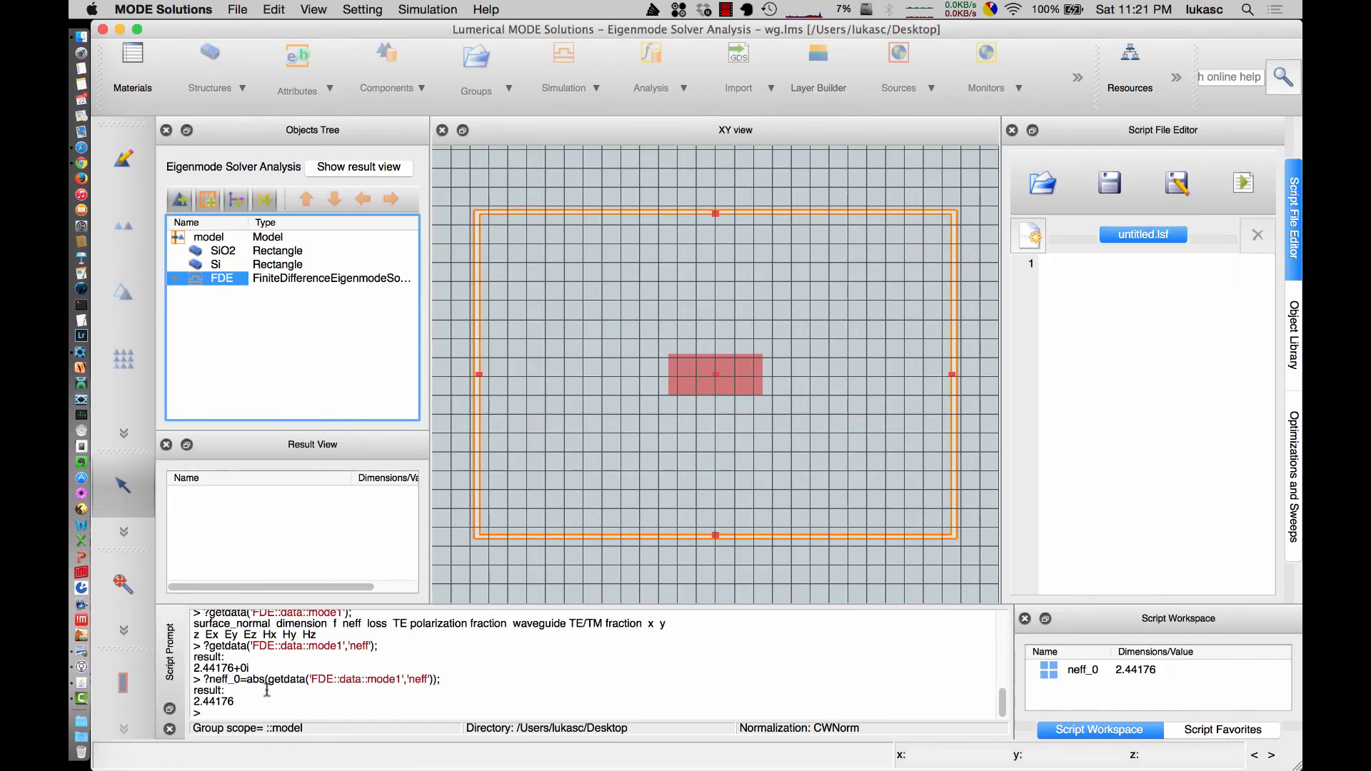
Store the new mode1 index with ?neff_10=abs(getdata('FDE::data::mode1','neff')); and compute its change per degree with ?(neff_10-neff_0)/10;.
{"action": "left_click", "coordinate": [246, 711]}
{"action": "key", "text": "Up"}
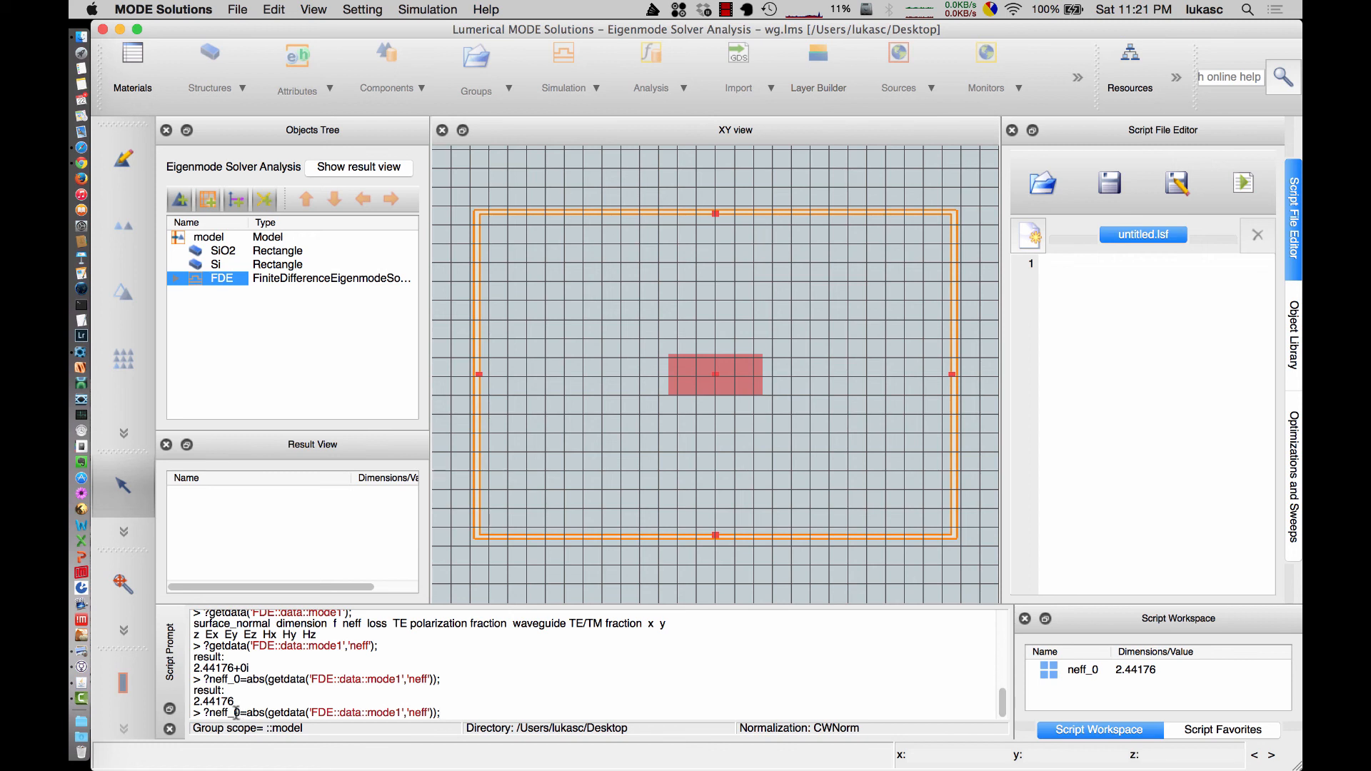
{"action": "type", "text": "1"}
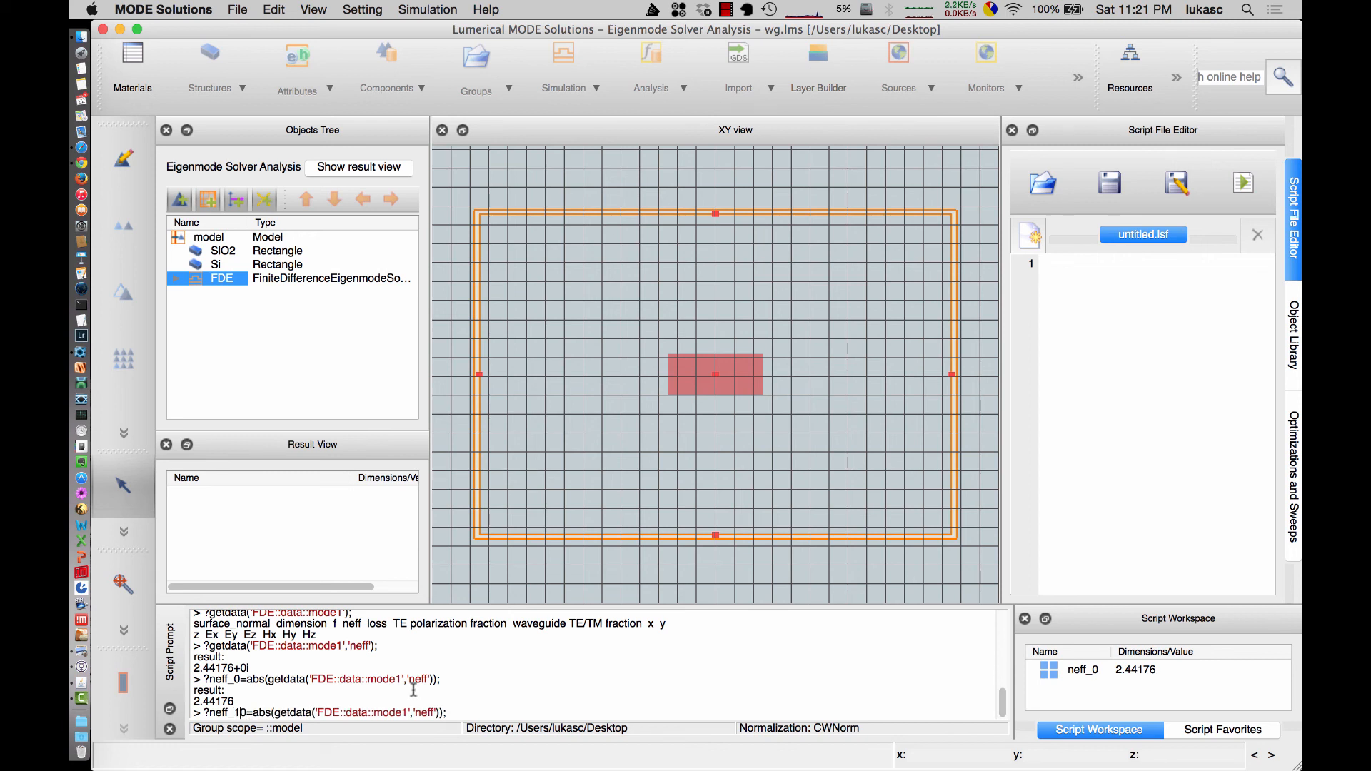
{"action": "key", "text": "Return"}
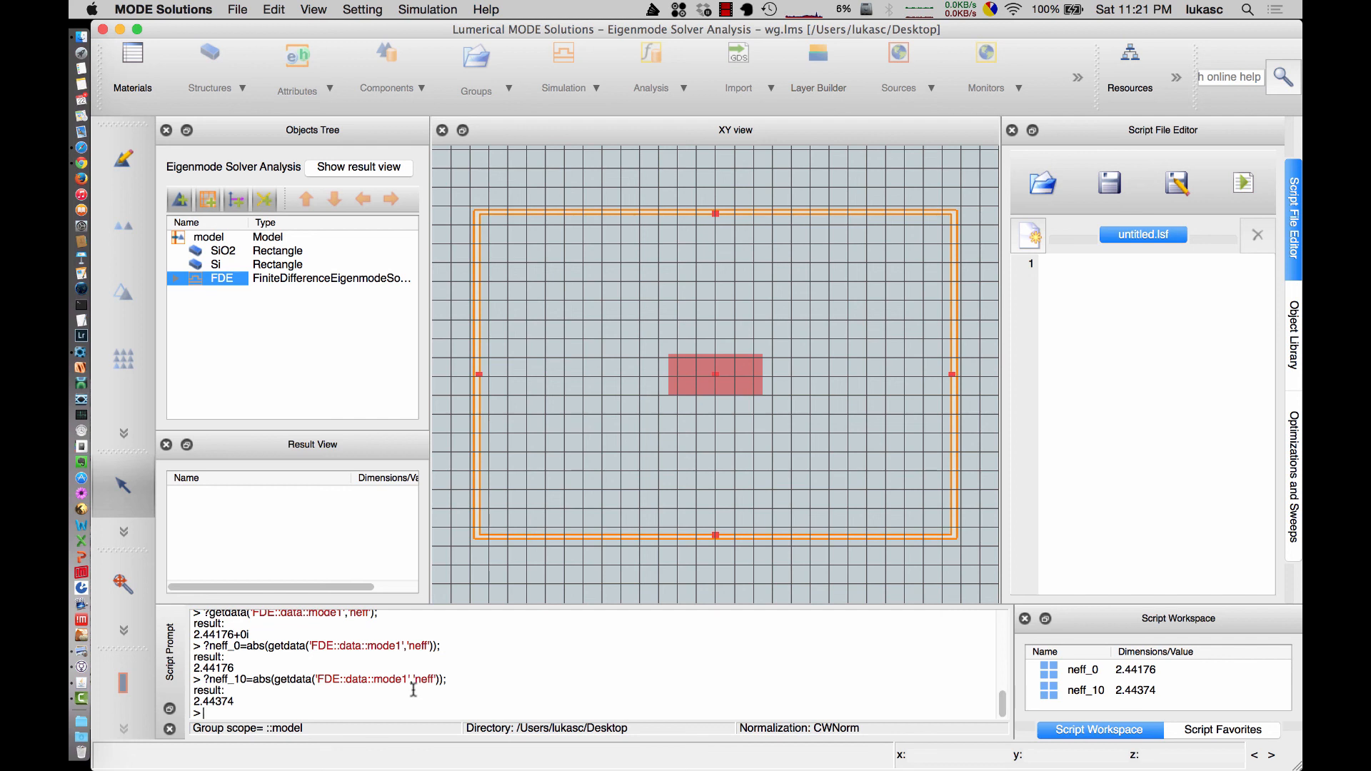
{"action": "type", "text": "?(neff_10-neff_0)/10;"}
{"action": "key", "text": "Return"}
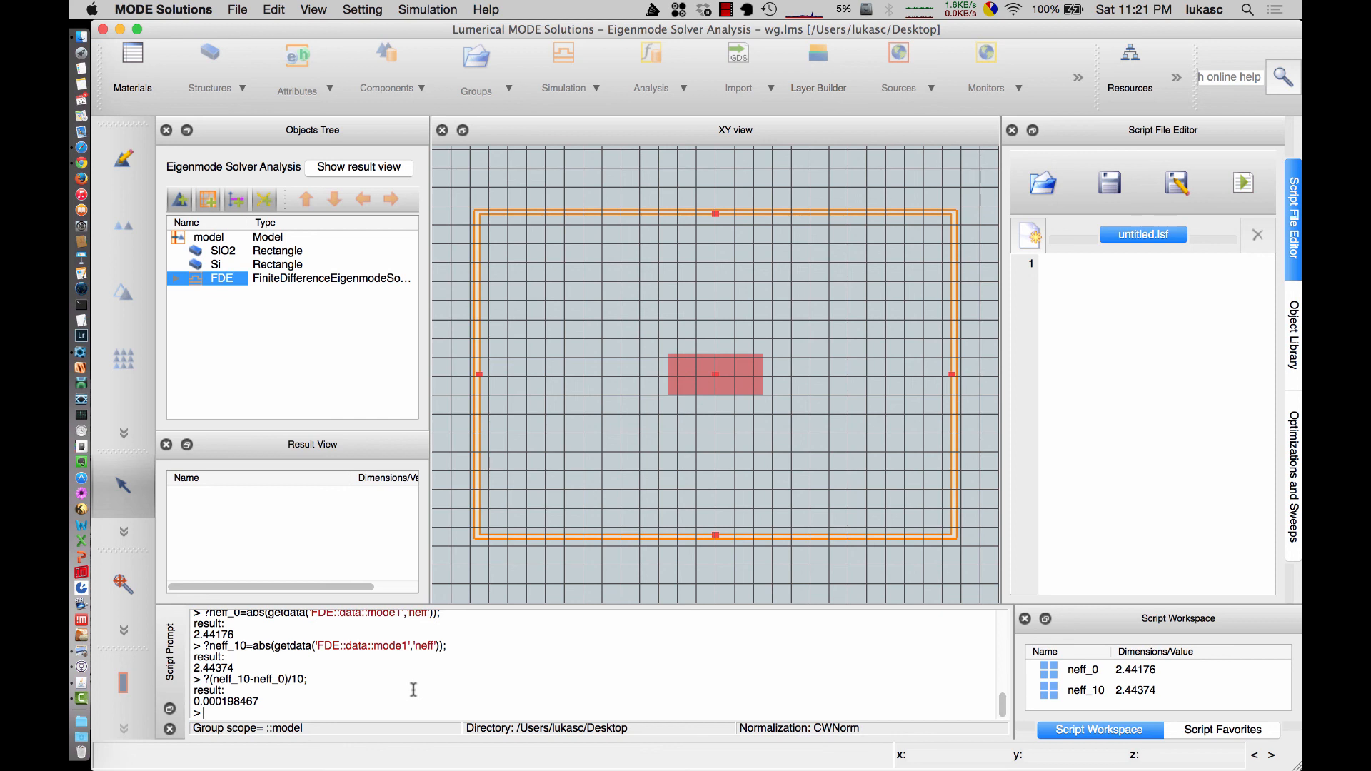